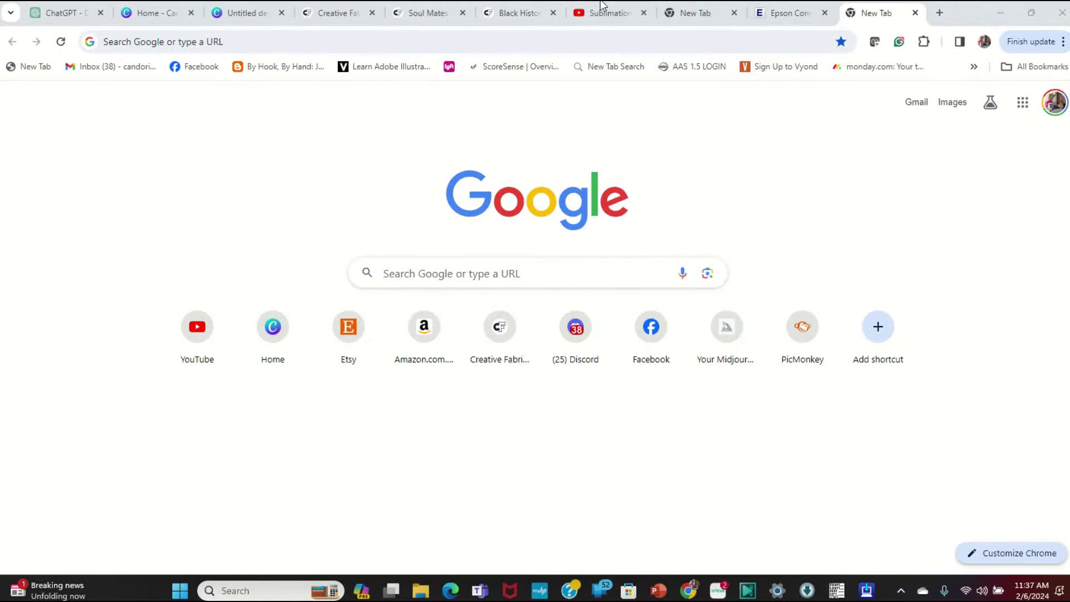
Step: Download the faceless 90s man on the red brick wall from the Valentine's chat as a 690 KB .webp
left_click(47, 11)
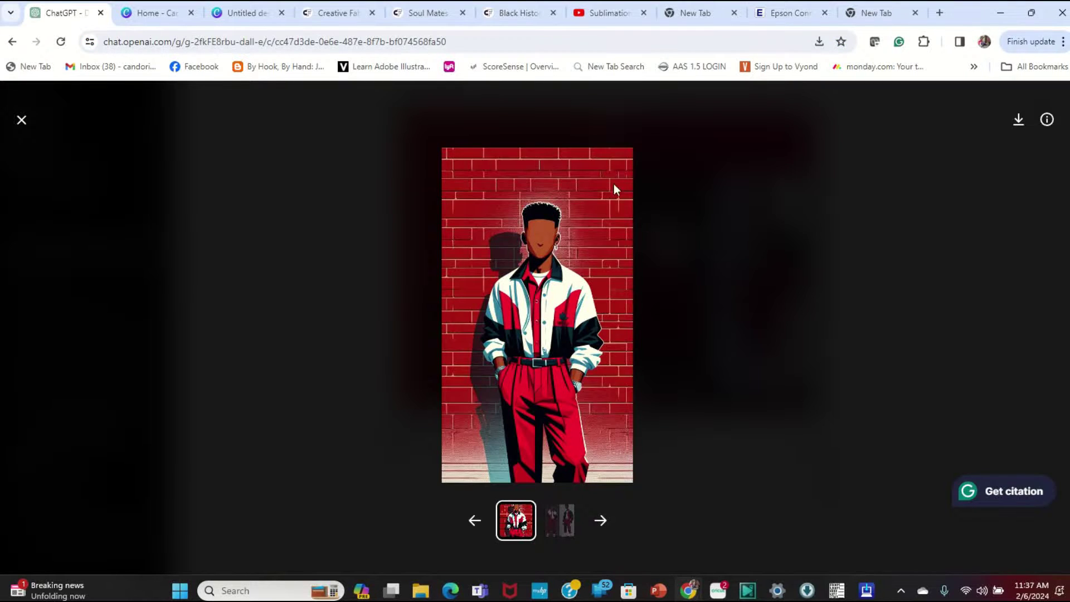
left_click(21, 121)
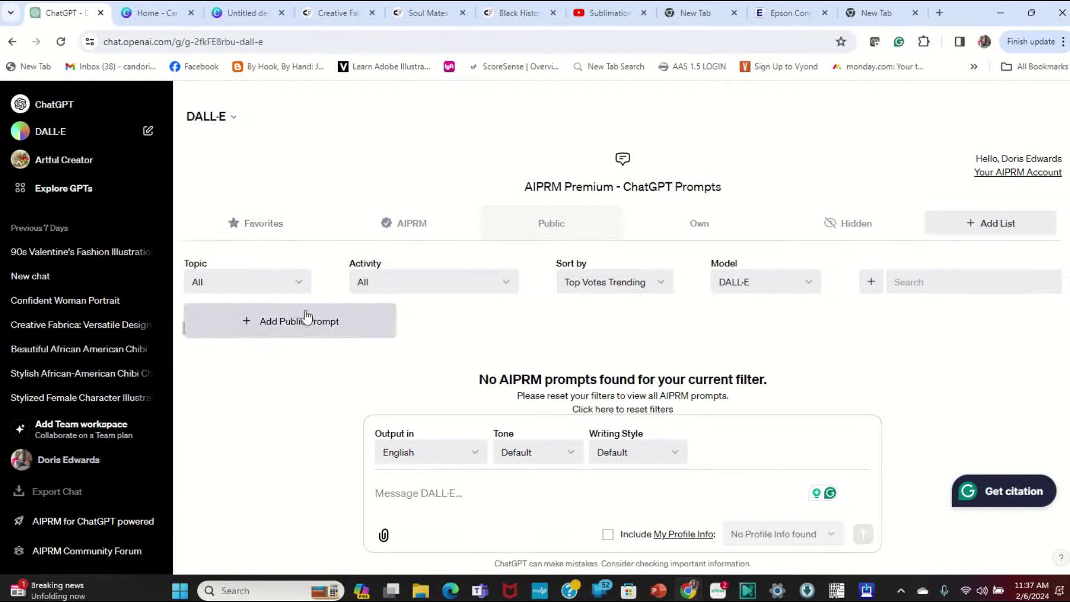
left_click(114, 252)
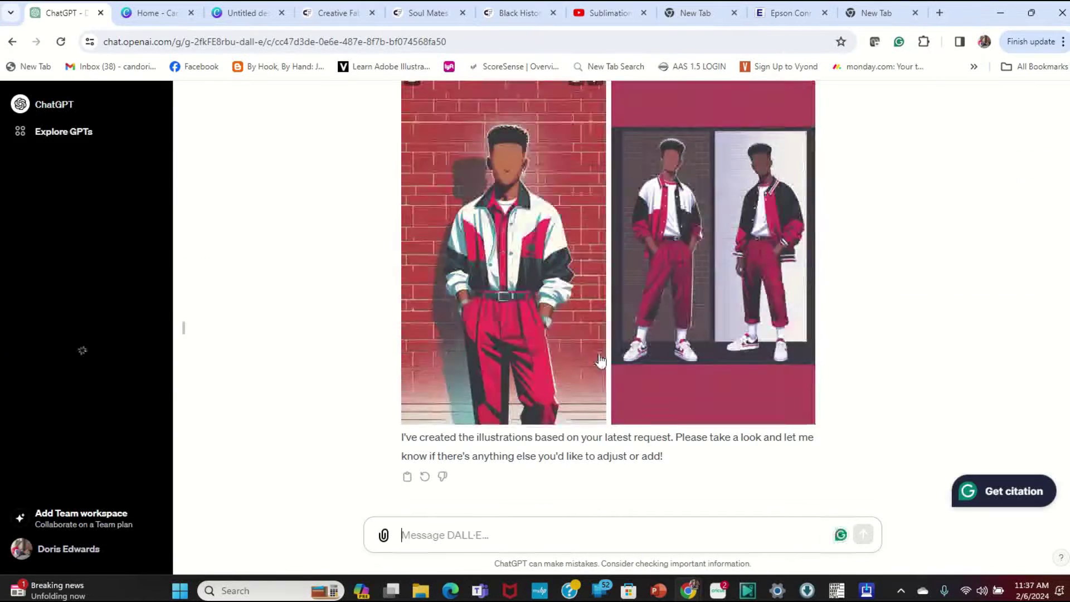
left_click(513, 240)
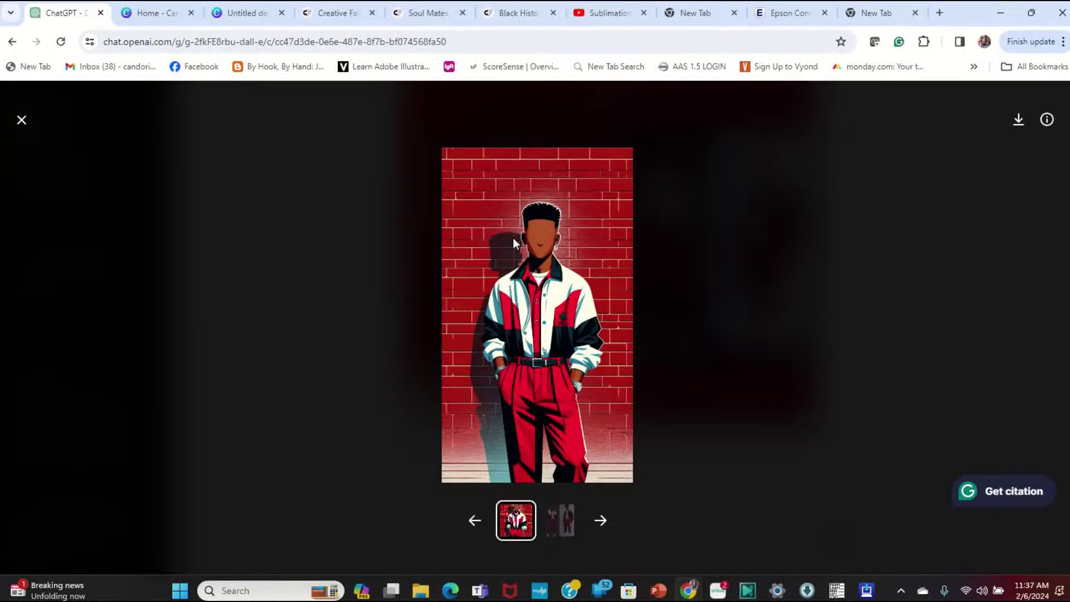
left_click(1018, 120)
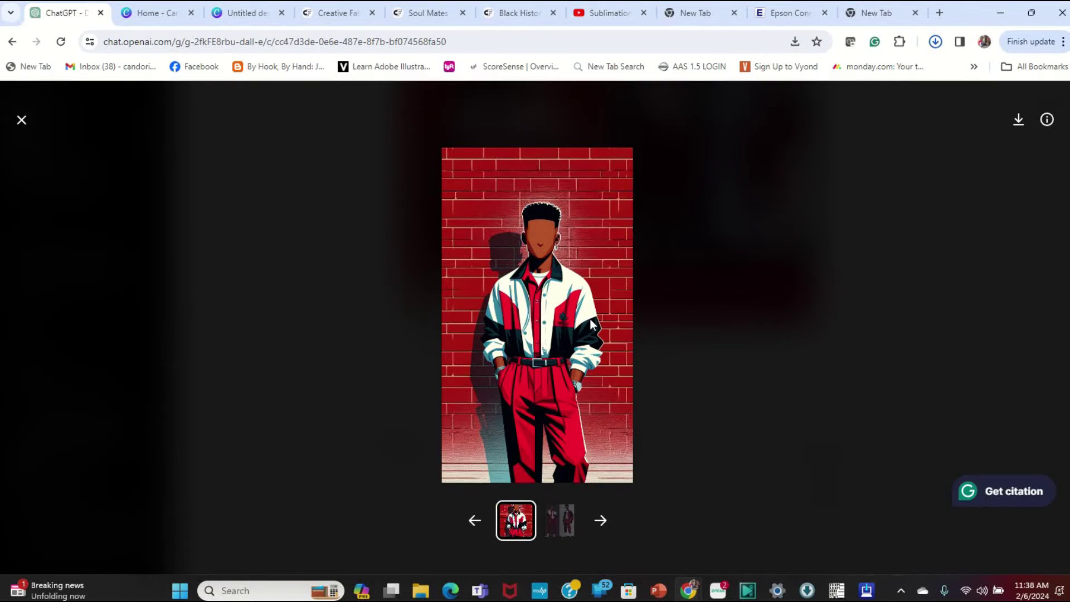
left_click(422, 591)
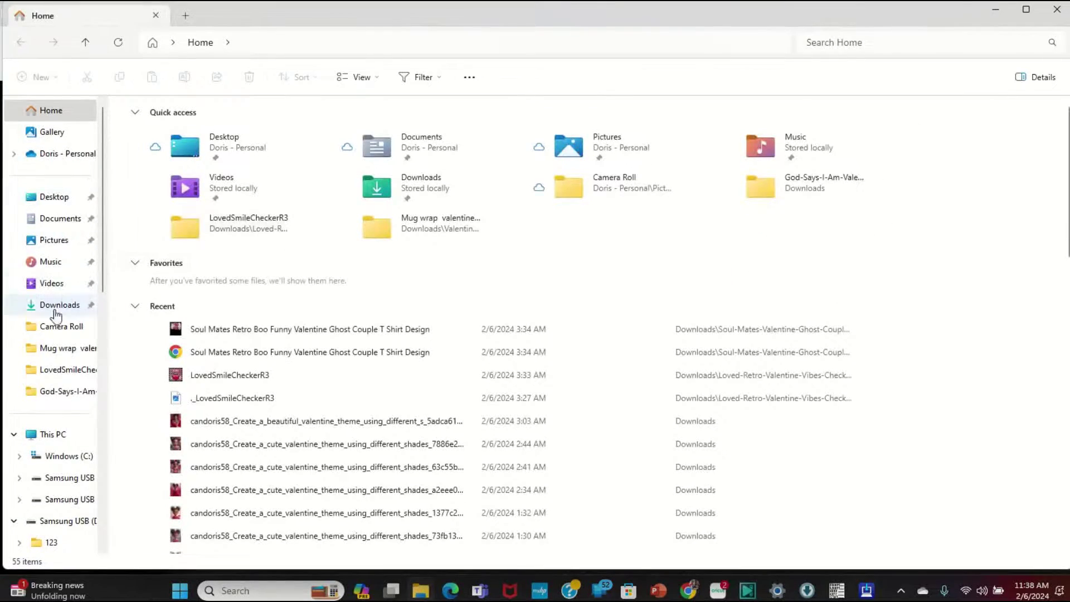
left_click(66, 312)
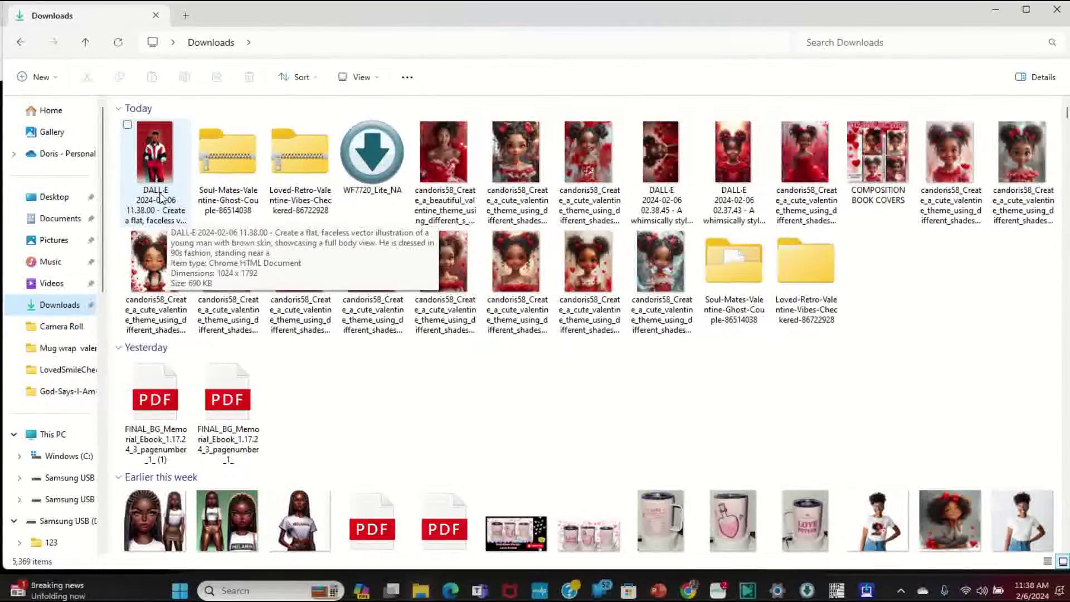
left_click(161, 197)
double_click(161, 197)
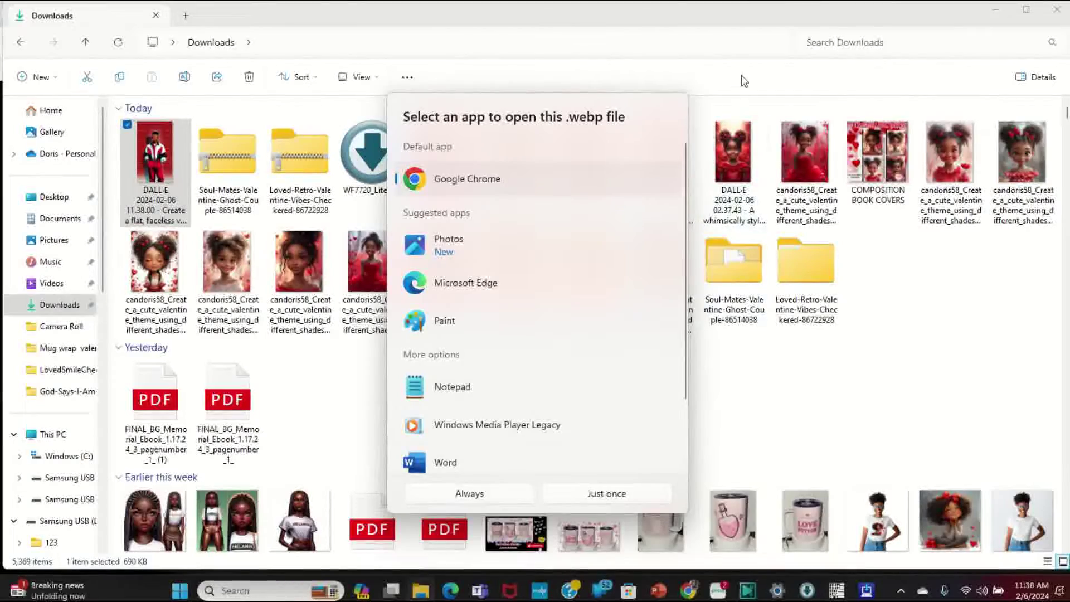
key("Escape")
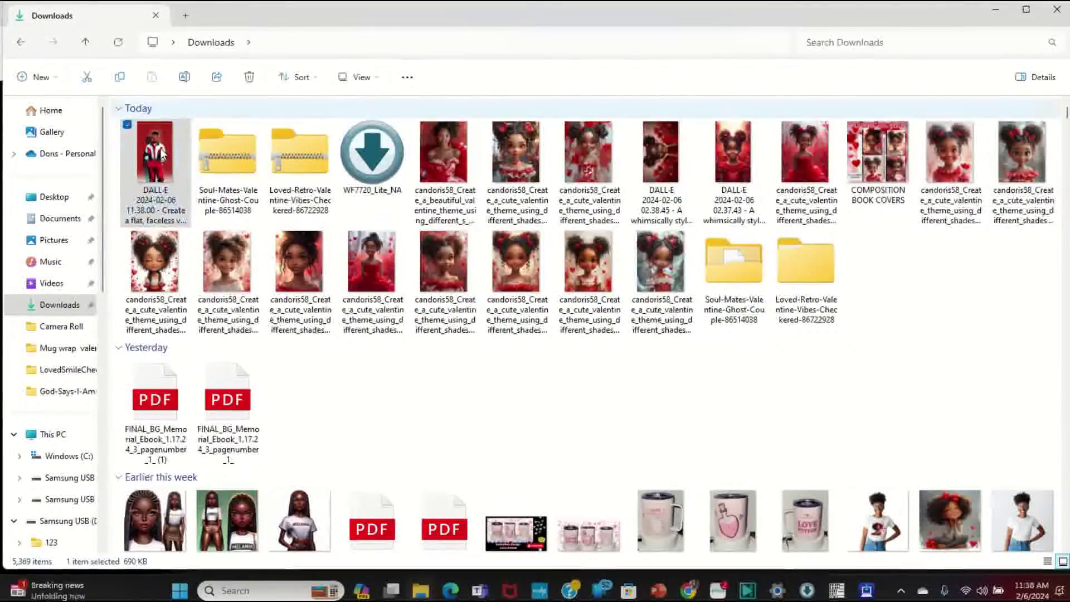
left_click(188, 19)
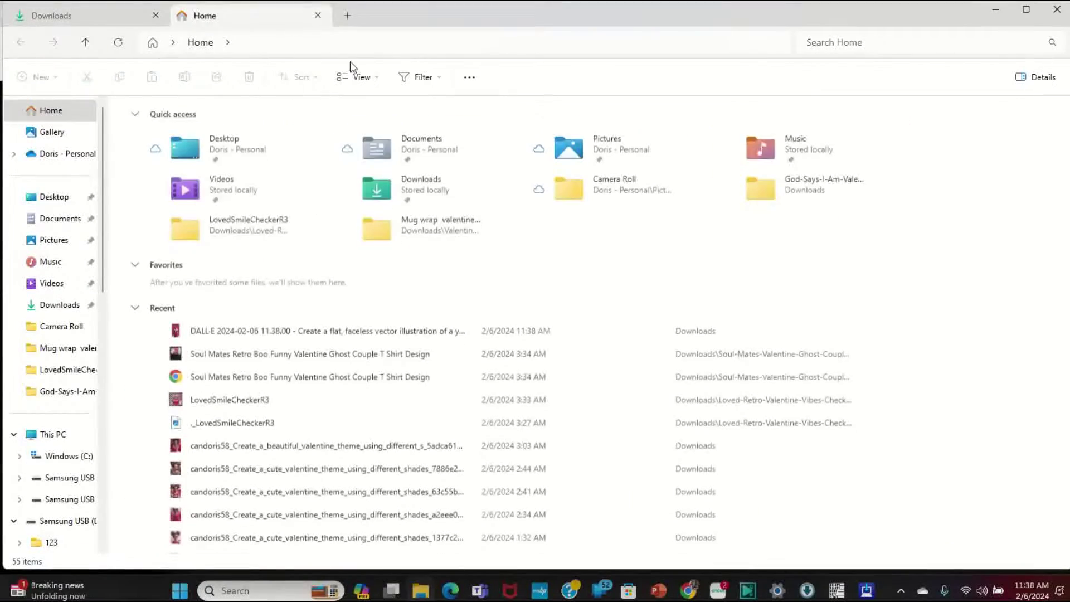
mouse_move(684, 590)
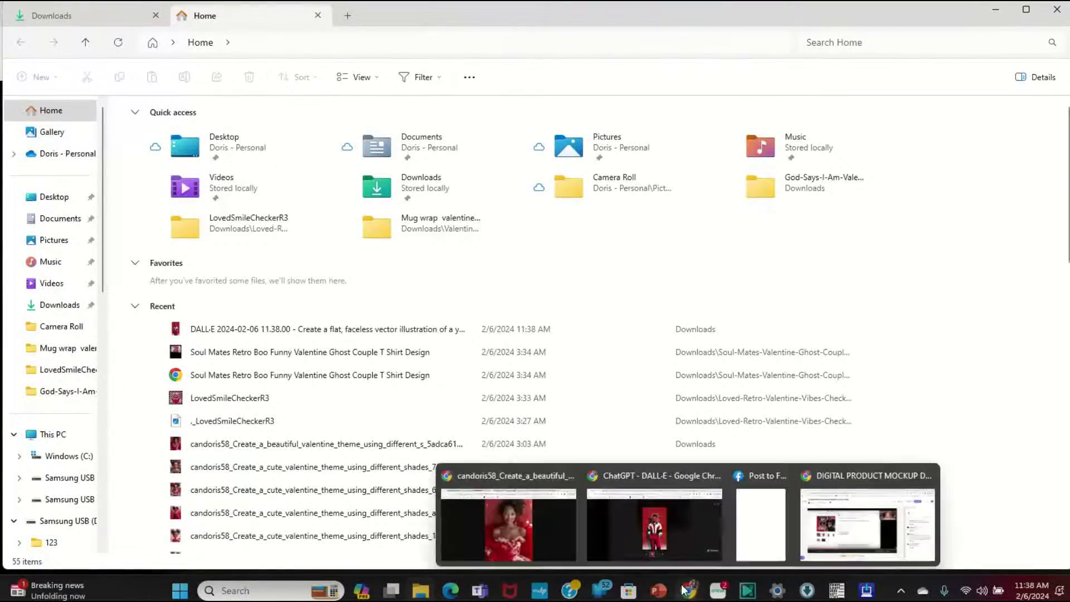
left_click(845, 533)
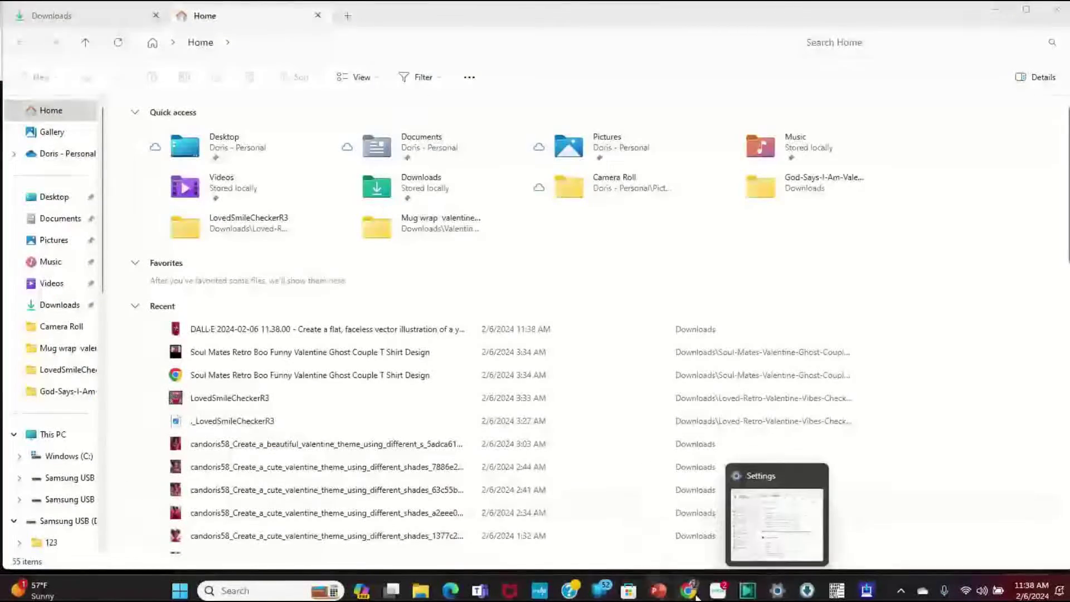
mouse_move(687, 596)
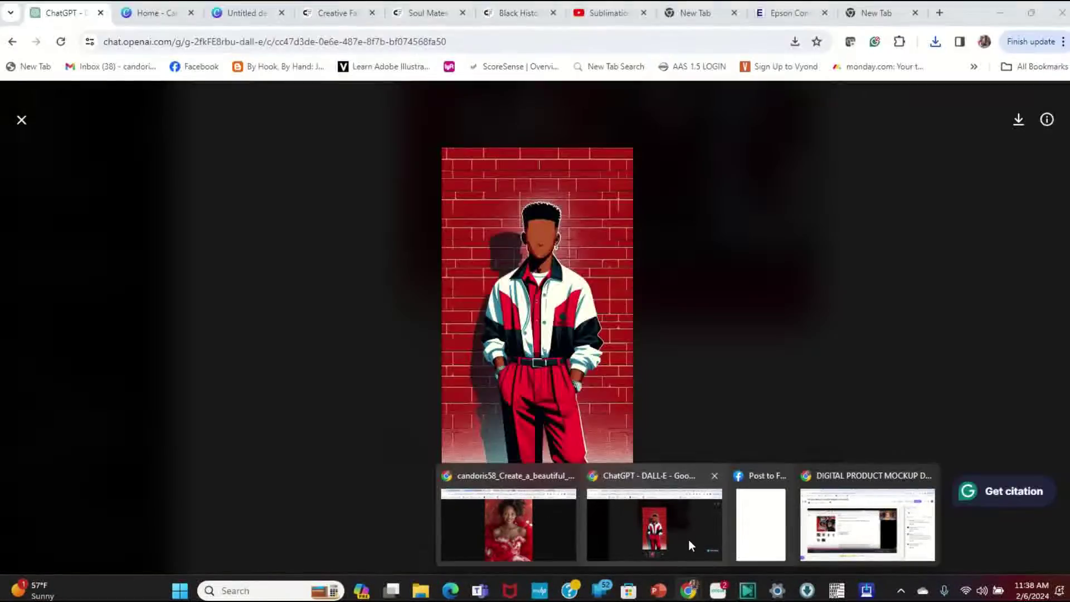
left_click(688, 540)
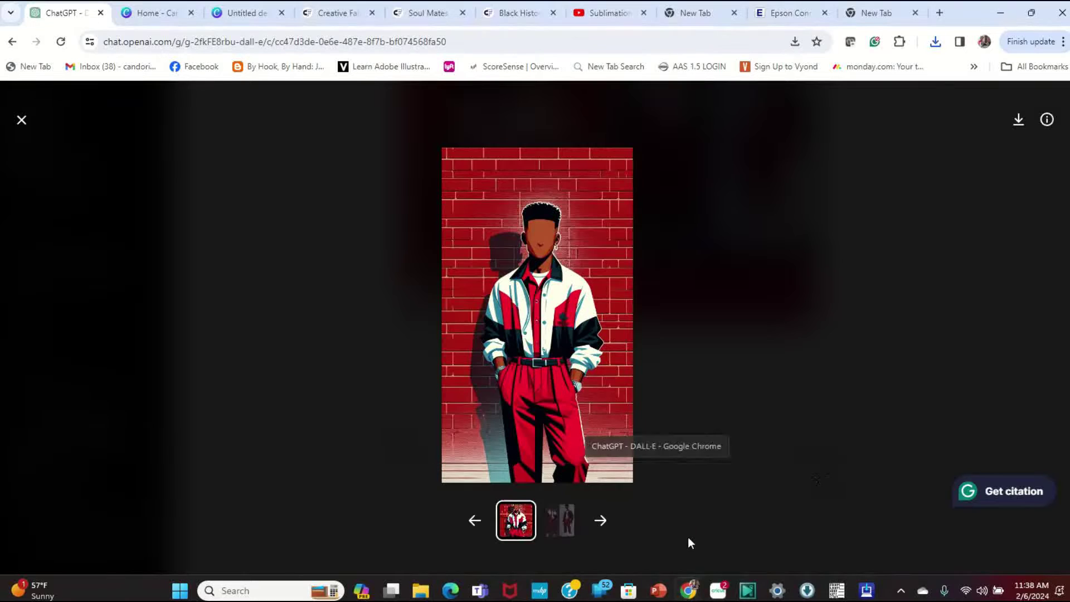
Step: Load convert.town in a new Chrome tab, trimming the URL to the Convert Anything to Anything home page
left_click(937, 15)
left_click(228, 42)
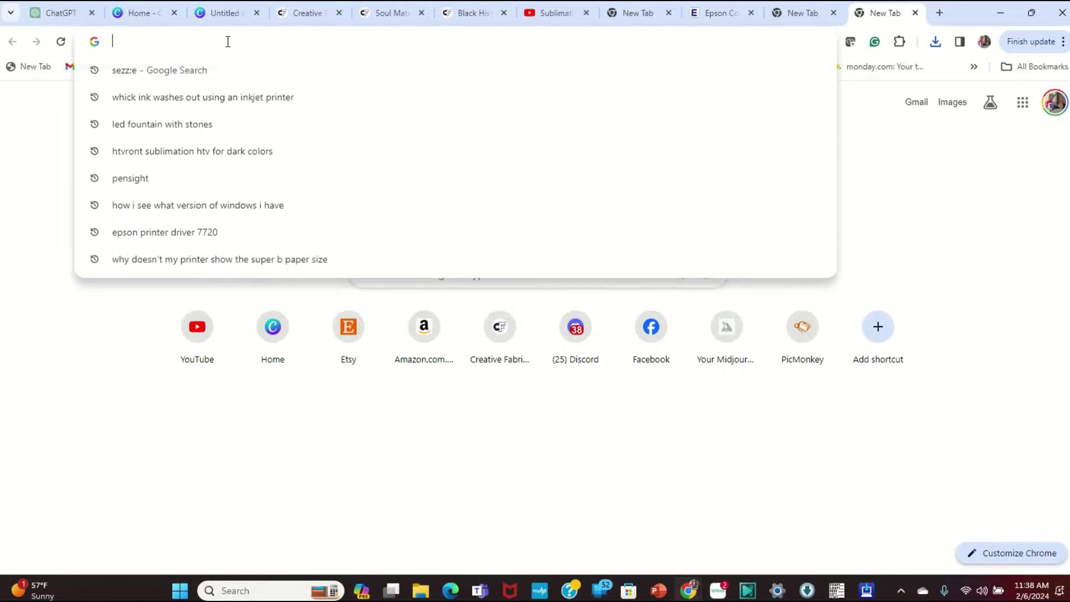
type("con")
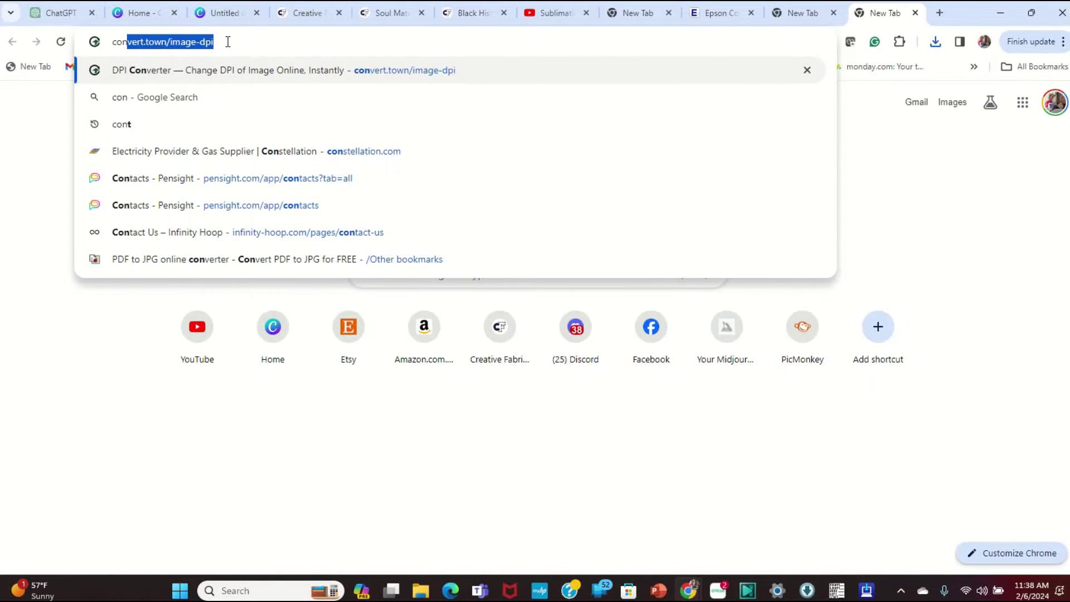
key("Return")
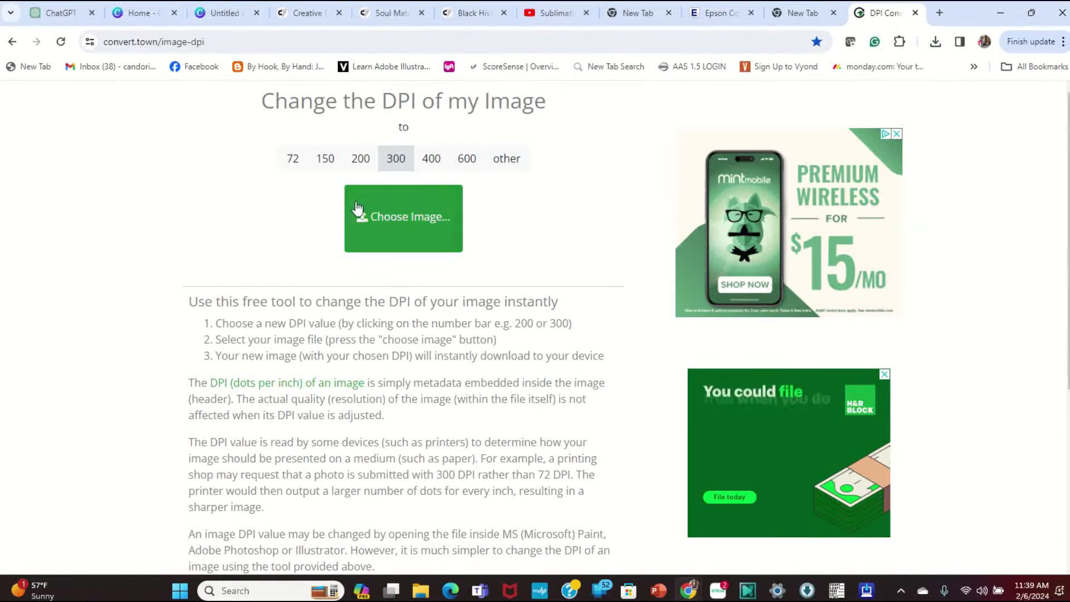
left_click(293, 39)
left_click(285, 42)
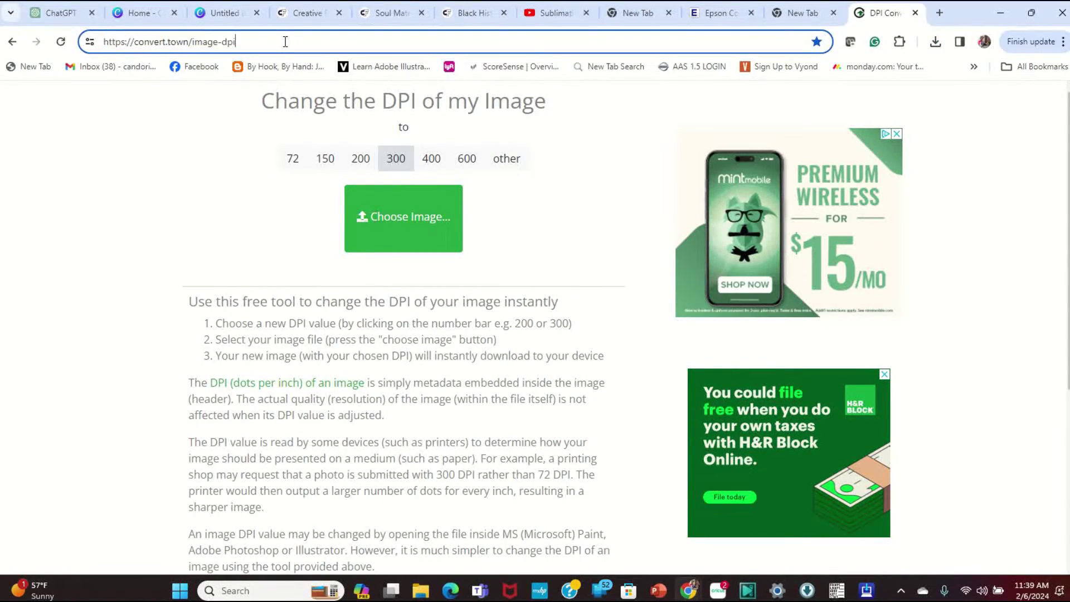
key("BackSpace")
key("BackSpace")
key("BackSpace")
key("BackSpace")
key("BackSpace")
key("BackSpace")
key("BackSpace")
key("BackSpace")
key("BackSpace")
key("BackSpace")
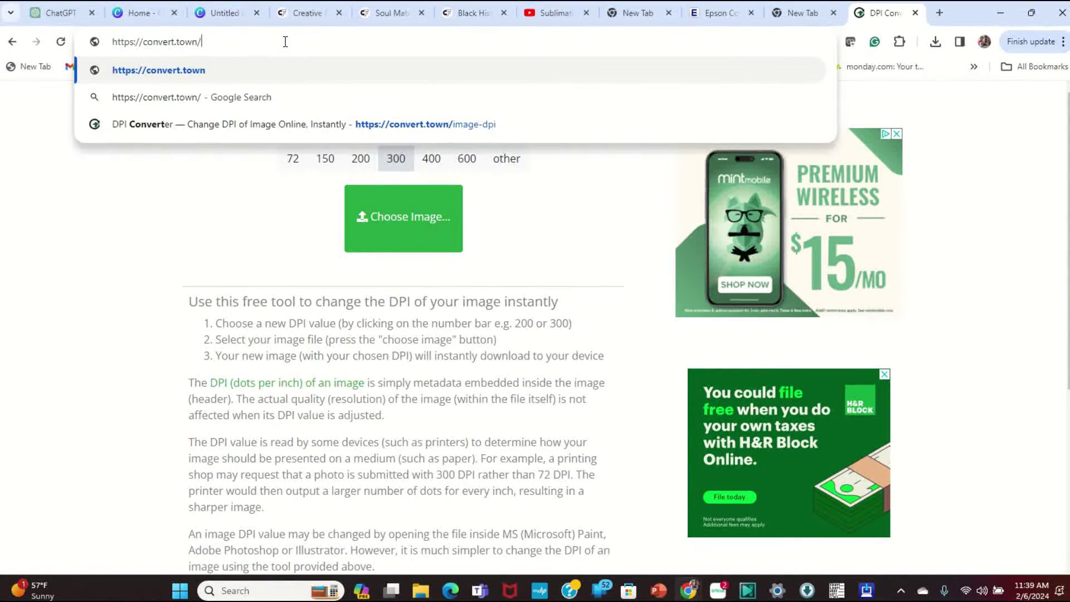
key("Return")
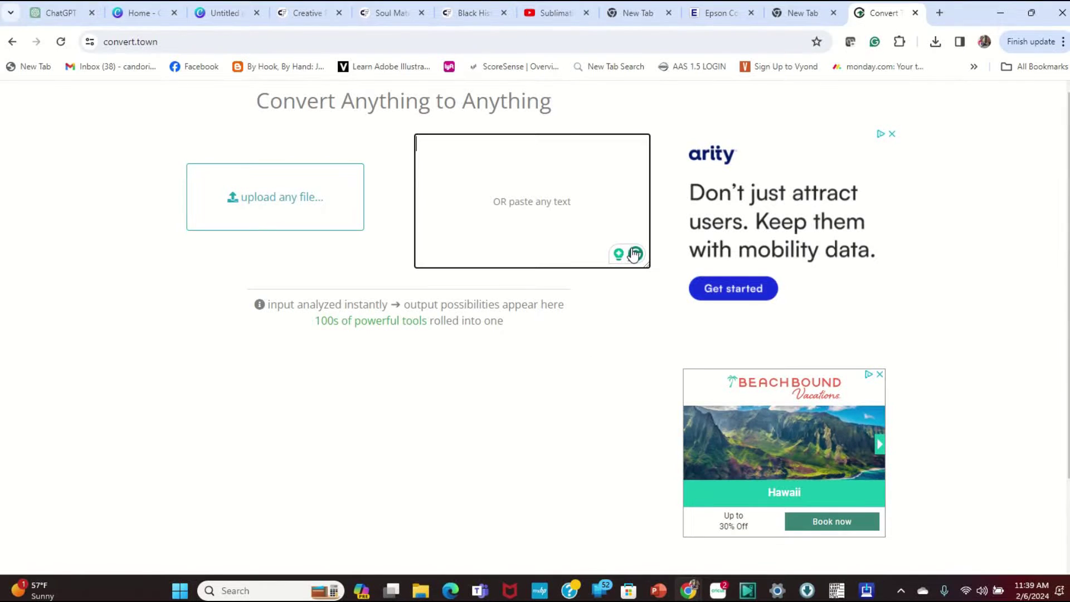
Step: Upload the downloaded DALL-E .webp to convert.town and convert it to a 3.9 MB PNG
left_click(285, 204)
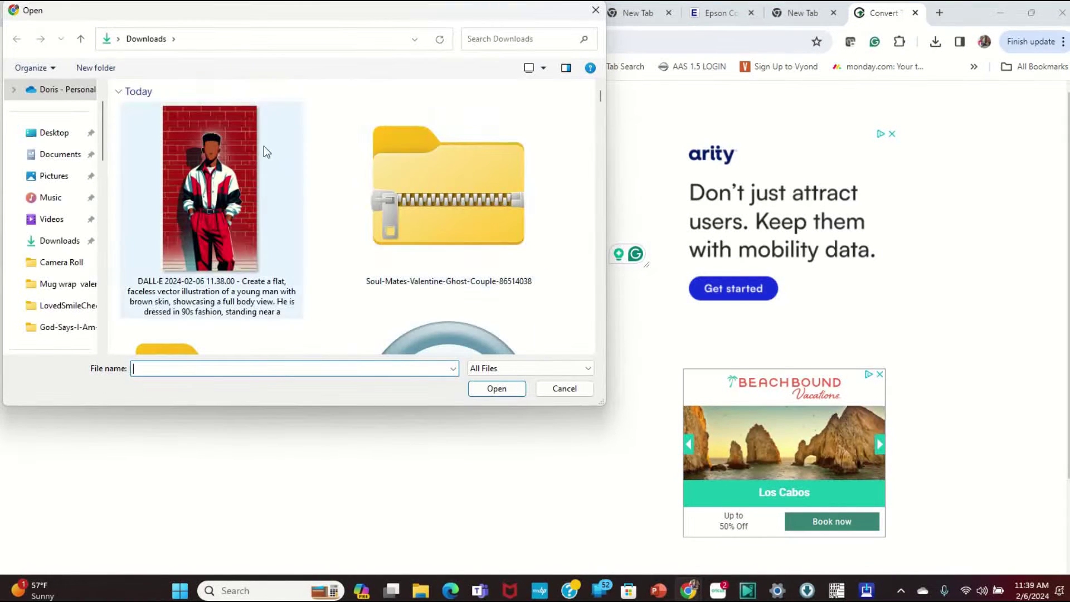
left_click(263, 147)
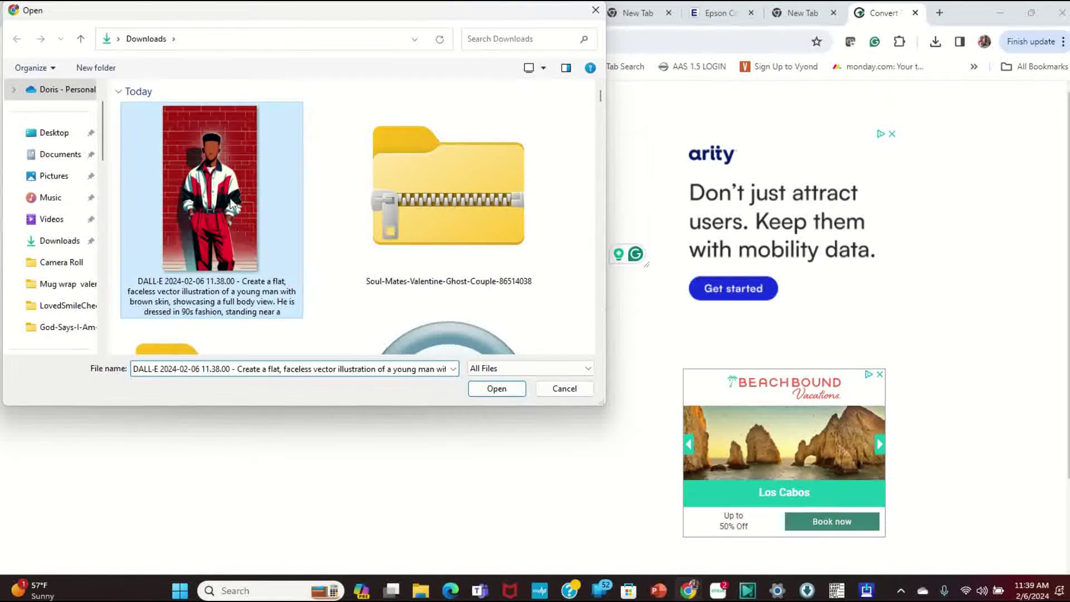
left_click(516, 390)
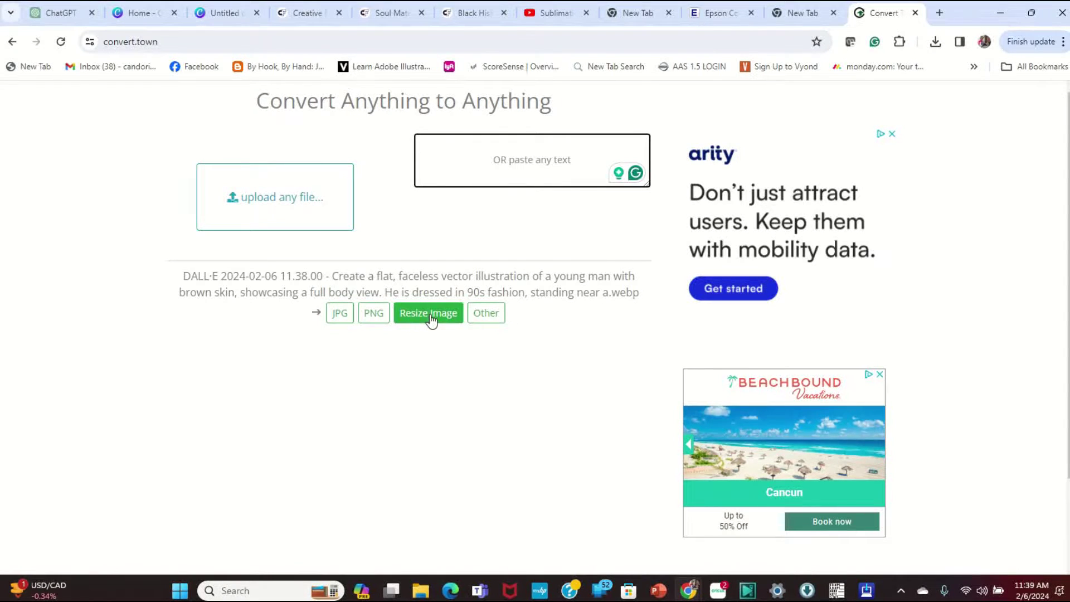
left_click(373, 321)
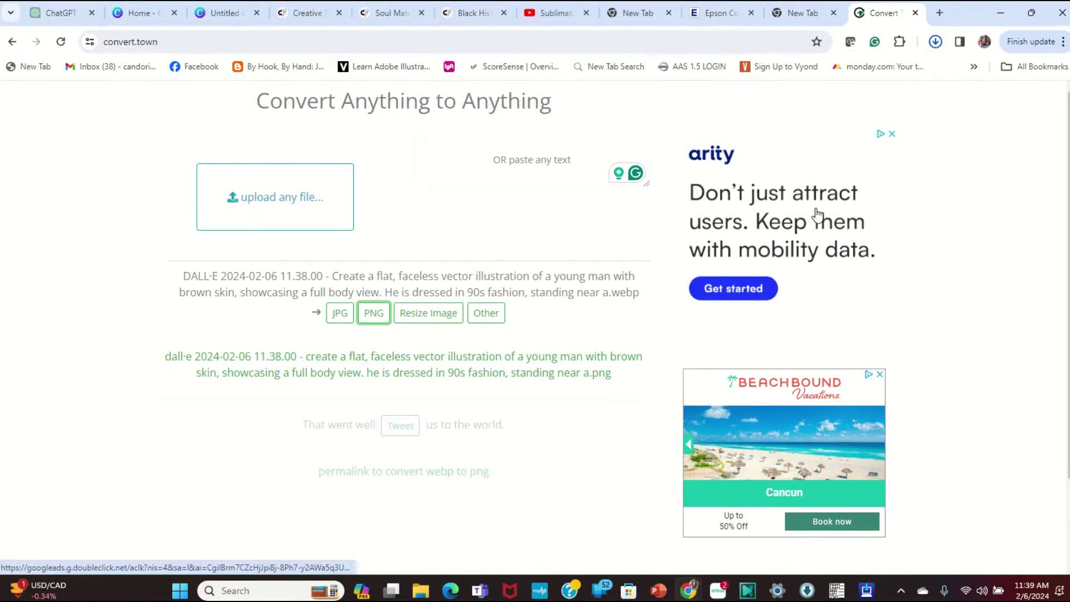
mouse_move(450, 591)
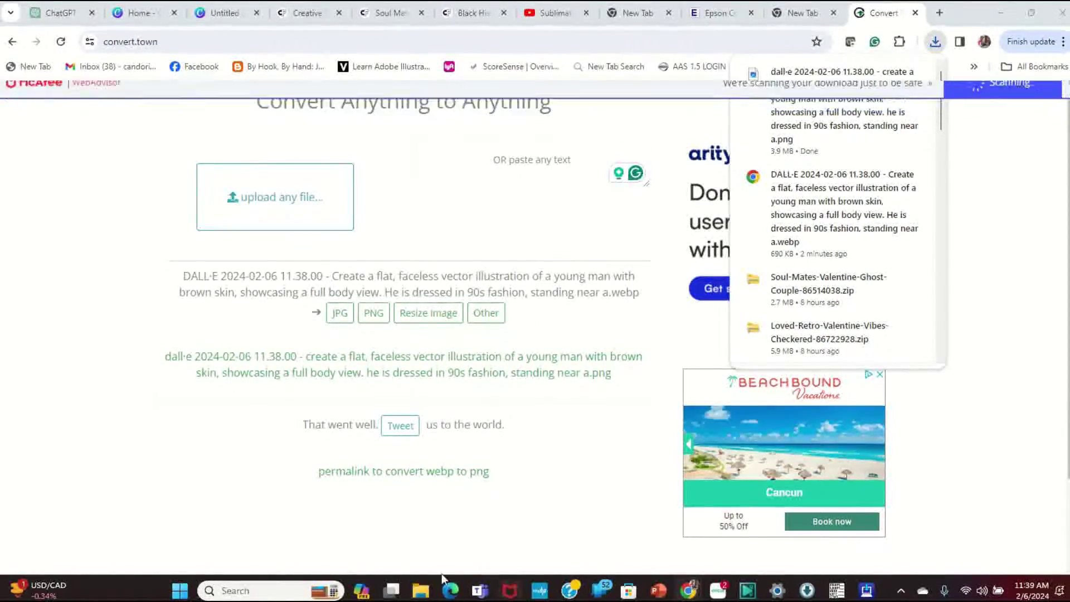
left_click(421, 590)
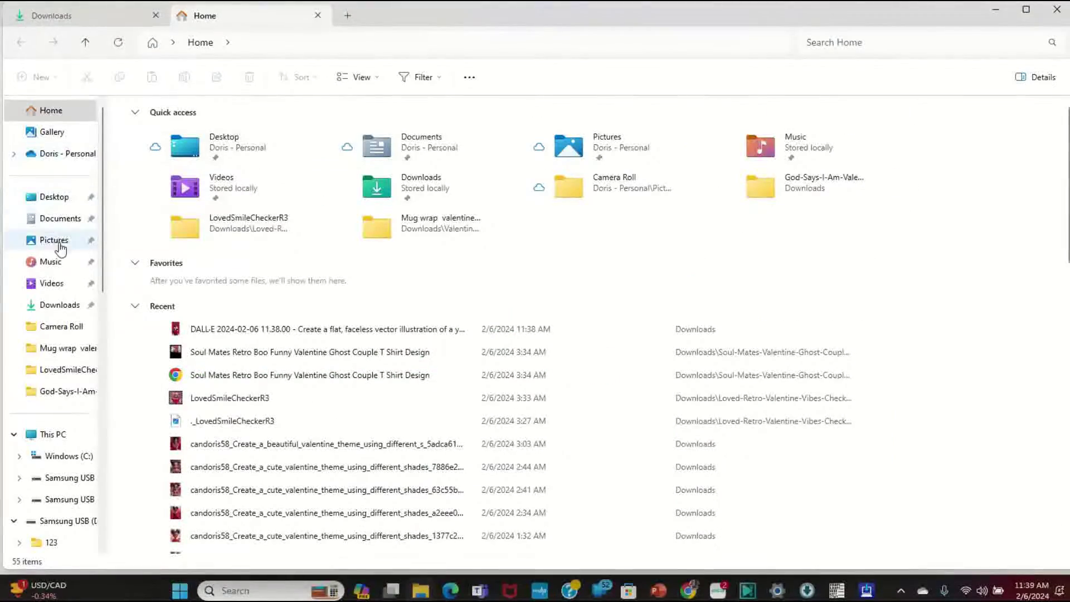
Step: Open the converted PNG from Downloads in Photos, confirm 1024 x 1792 in File Info, then close it
left_click(60, 305)
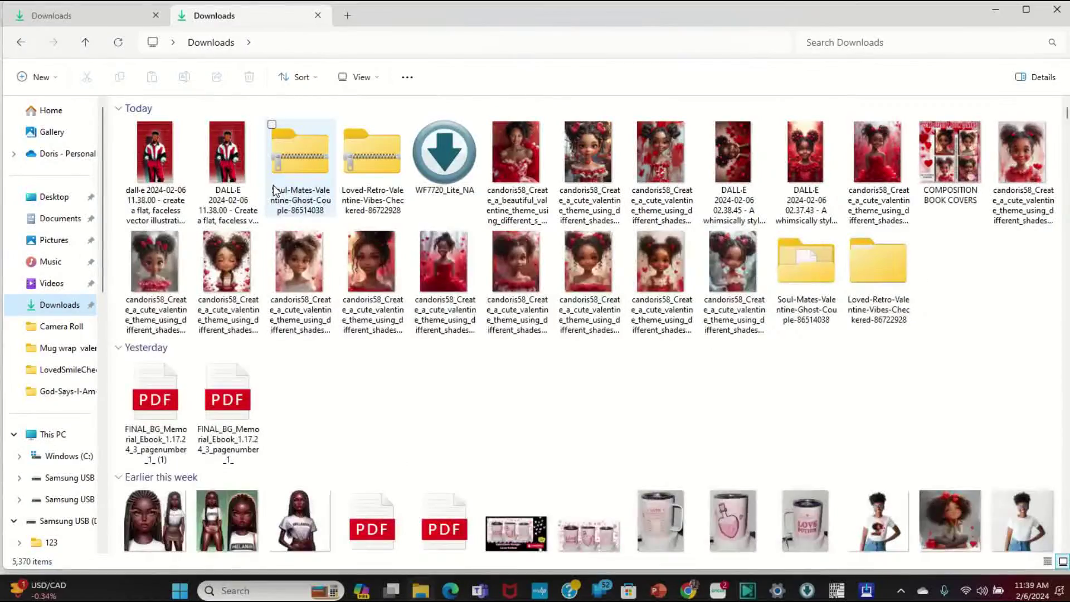
double_click(159, 218)
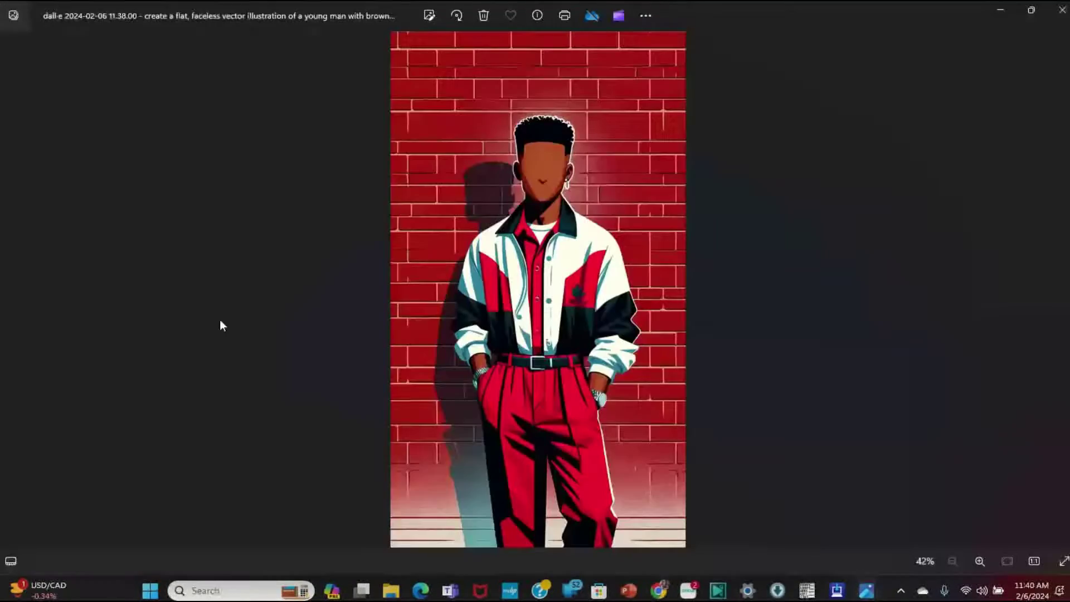
right_click(509, 107)
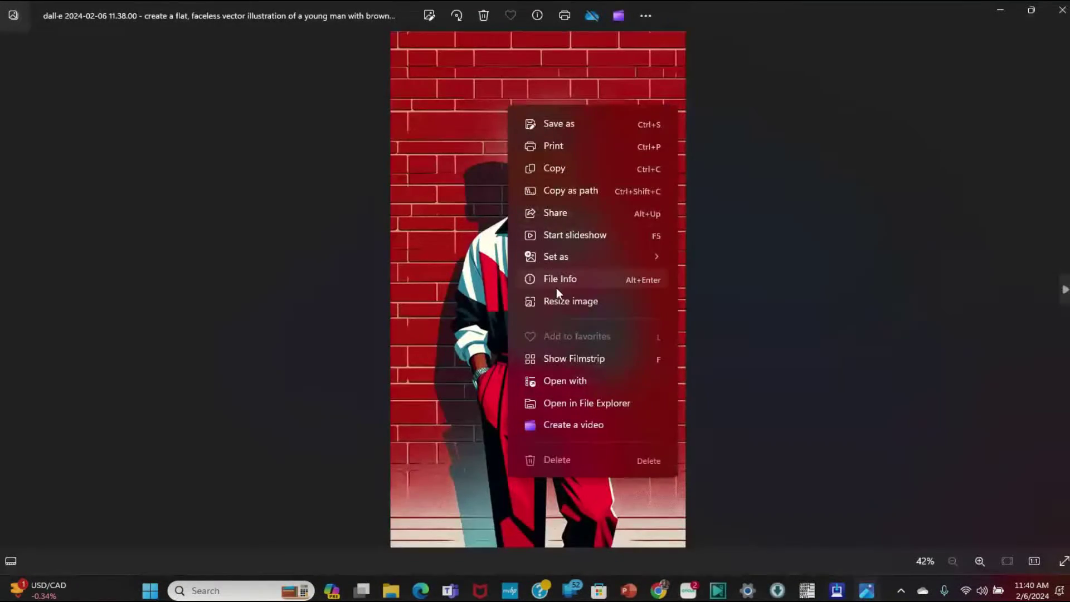
left_click(561, 283)
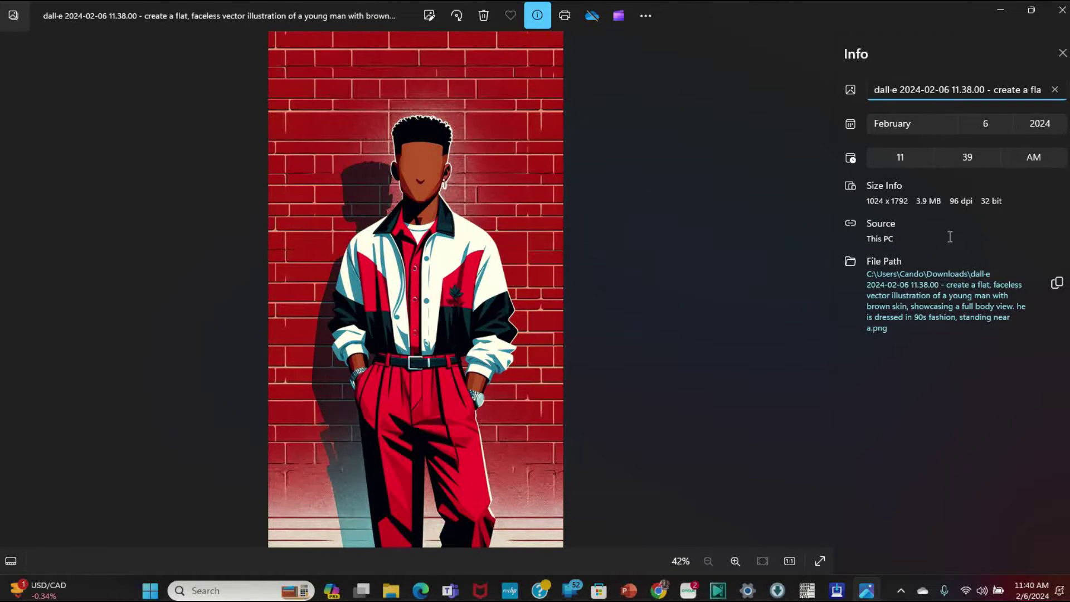
left_click(1064, 12)
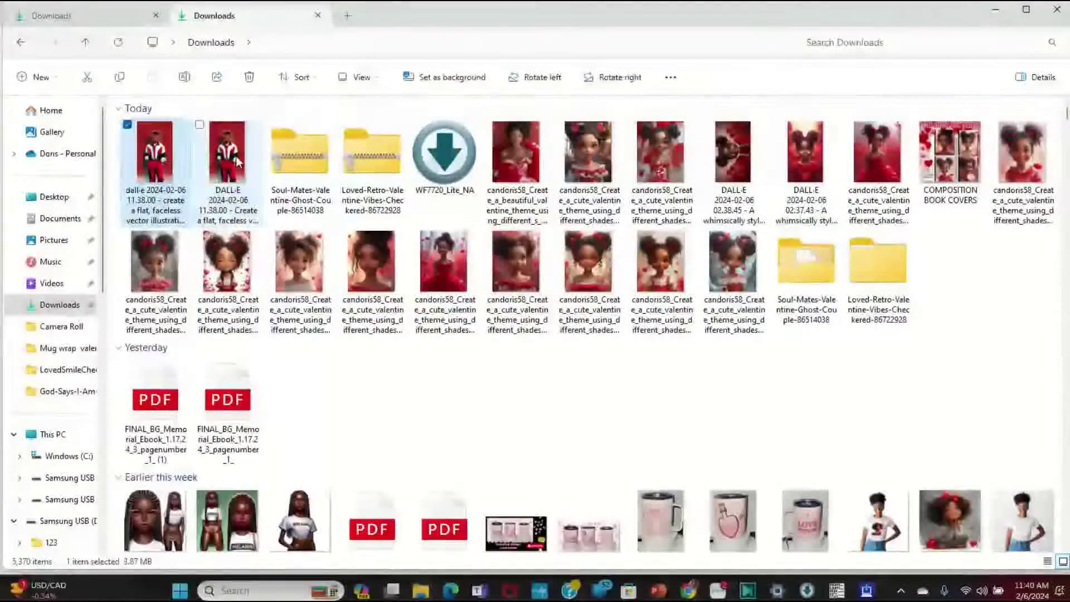
Step: Cancel opening the original .webp, minimize File Explorer, and return to the ChatGPT DALL-E chat
key("Right")
key("Return")
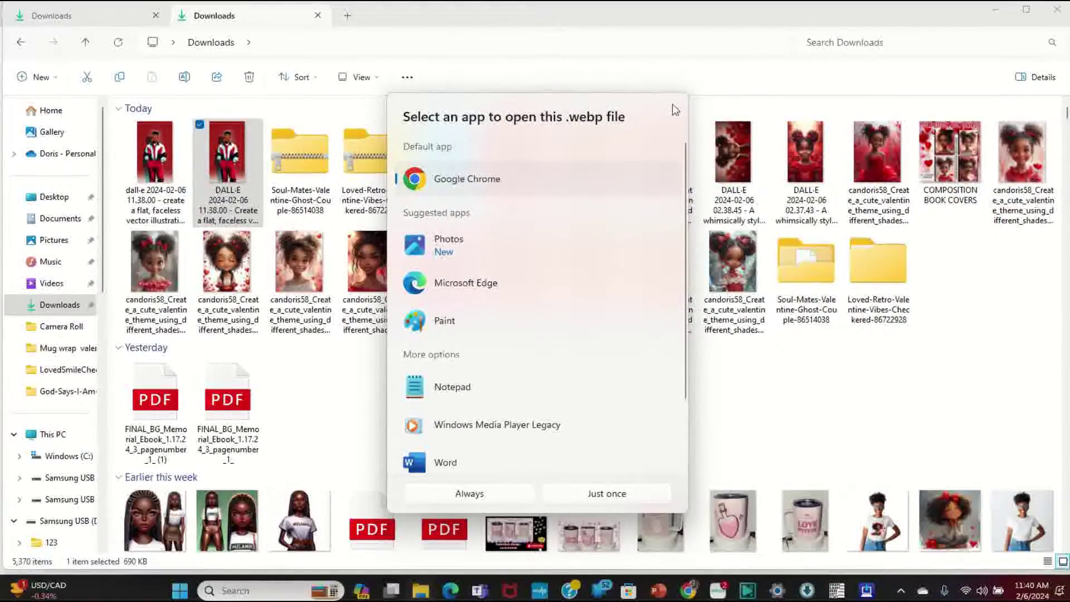
left_click(608, 74)
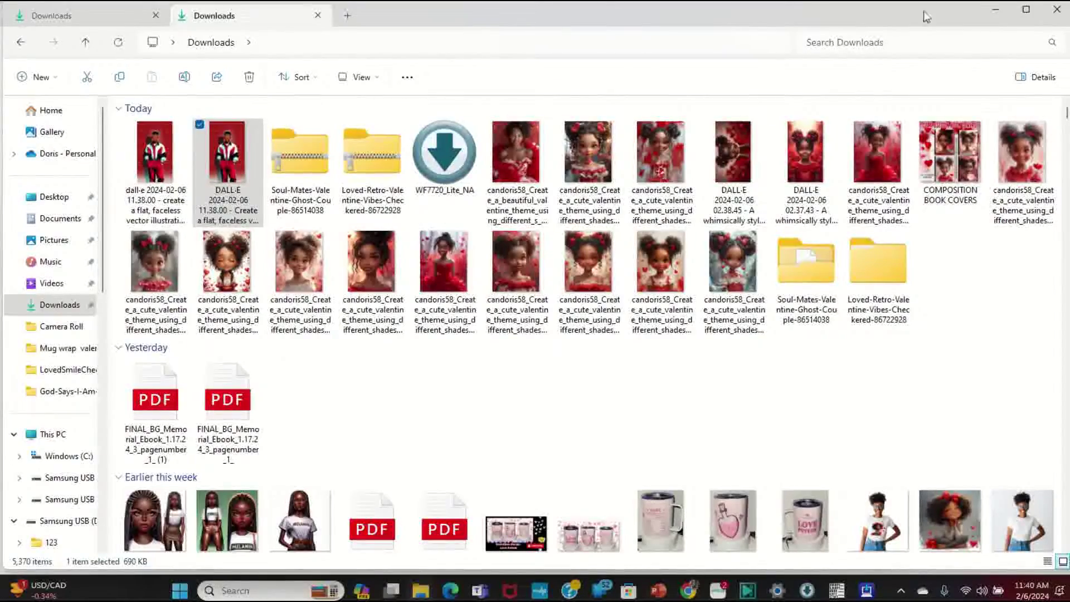
left_click(996, 10)
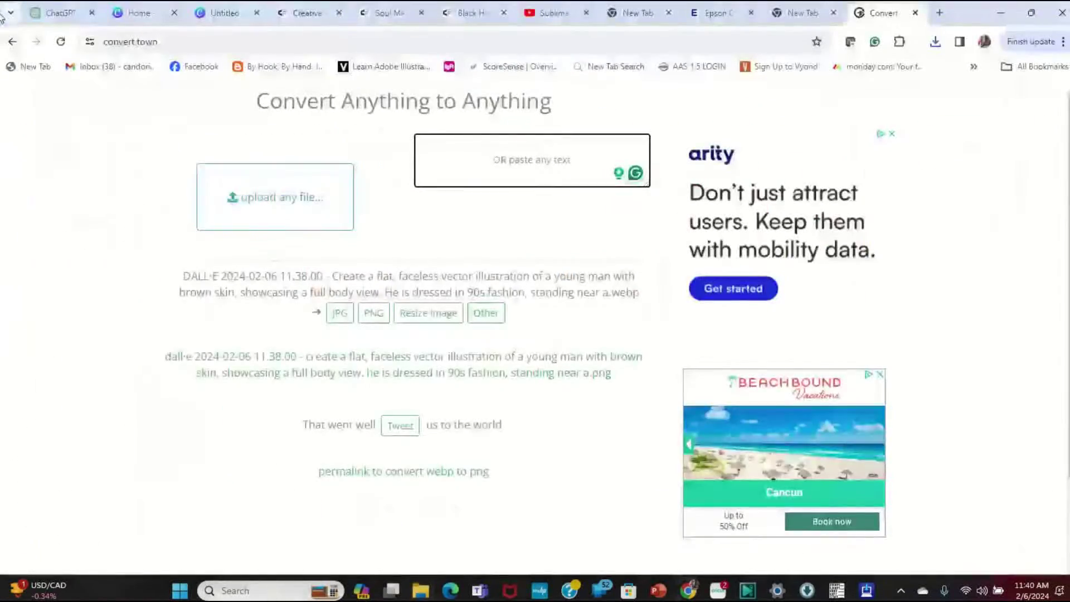
left_click(55, 13)
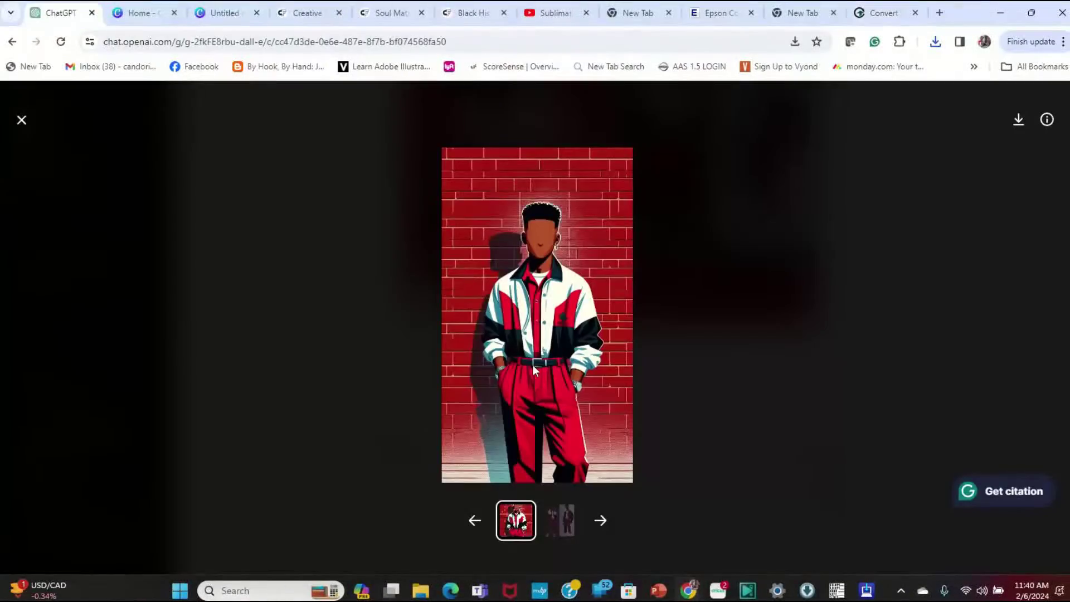
left_click(21, 121)
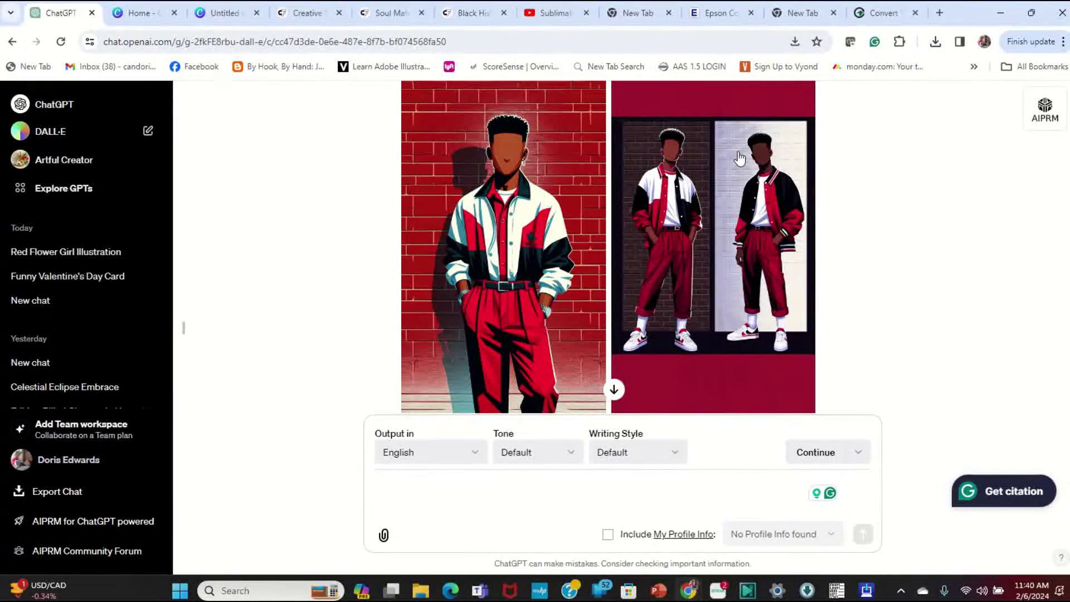
Step: Download the second two-men 90s outfit image from ChatGPT as a 210 KB .webp
scroll(725, 276, "up", 1)
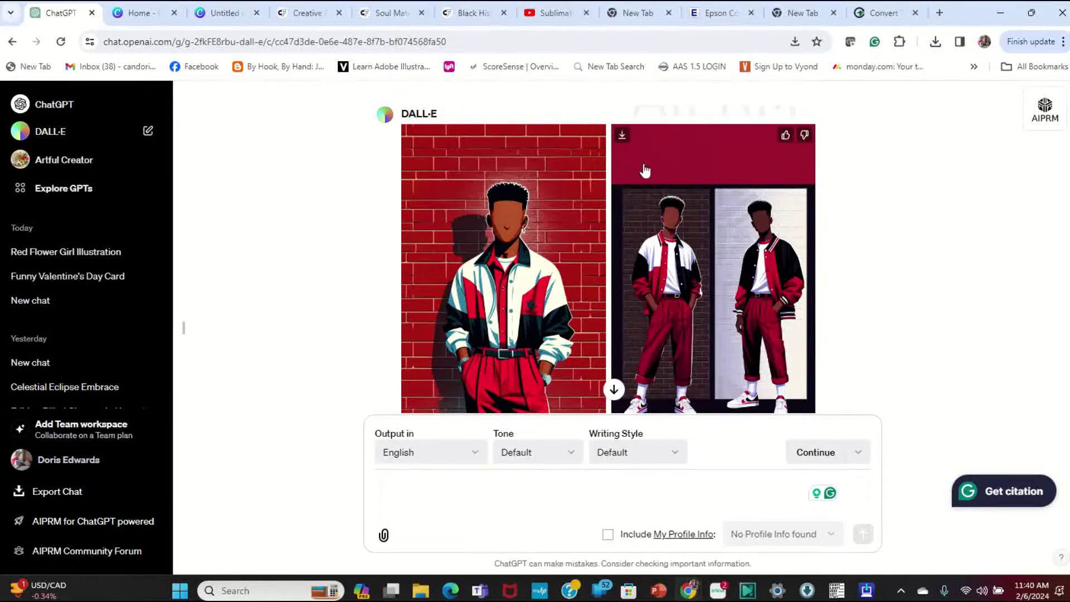
left_click(622, 136)
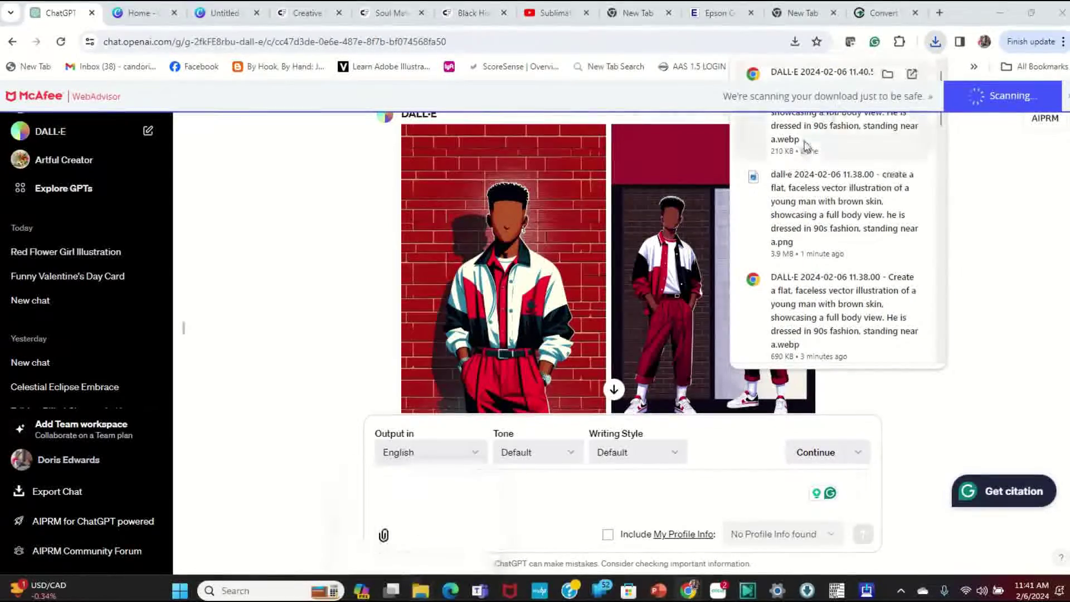
left_click(810, 138)
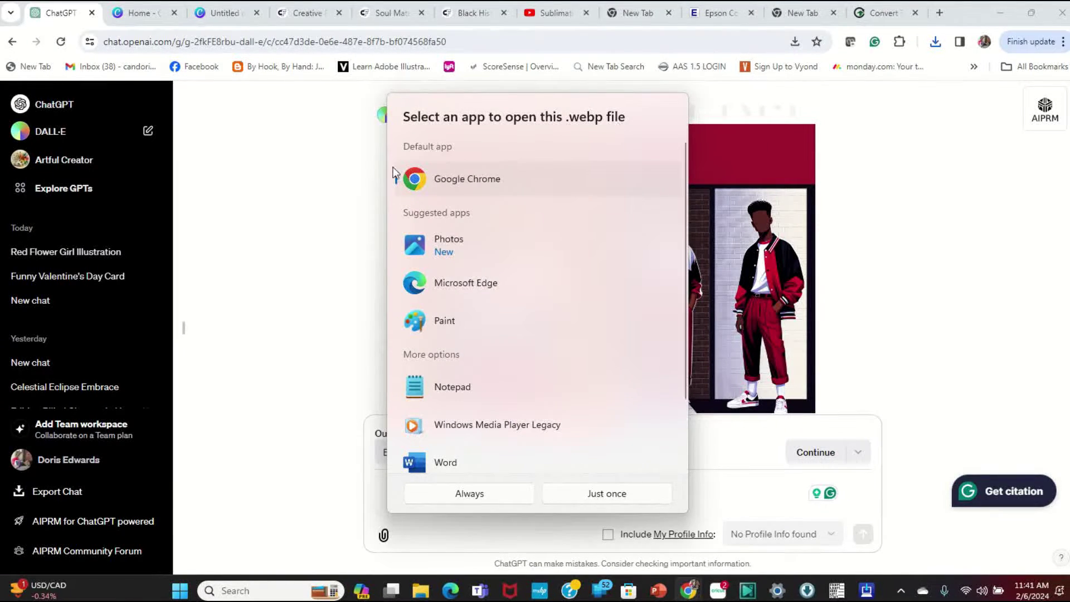
left_click(289, 257)
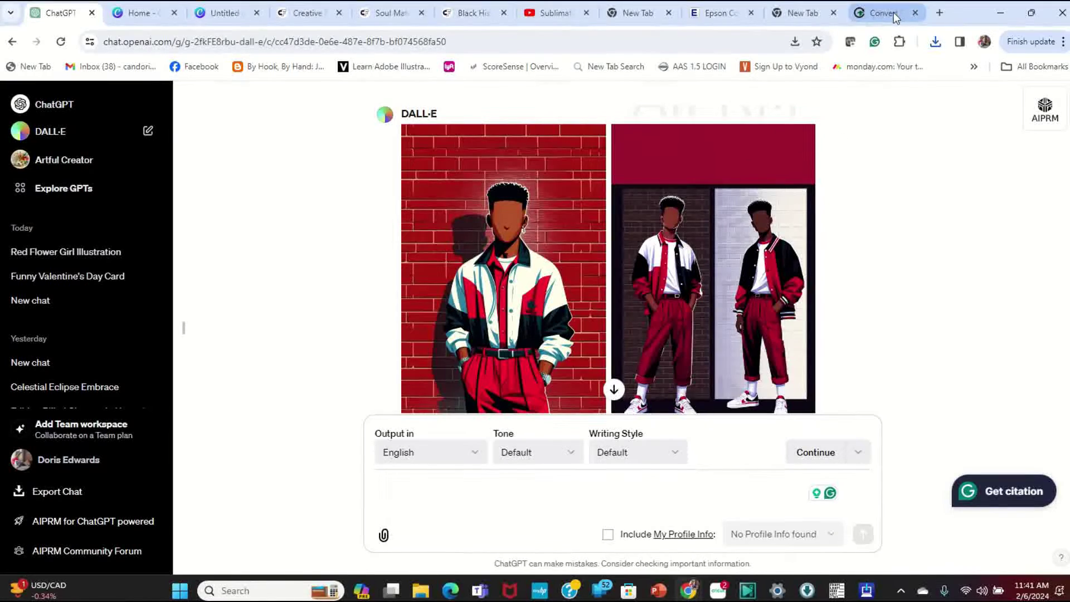
left_click(878, 13)
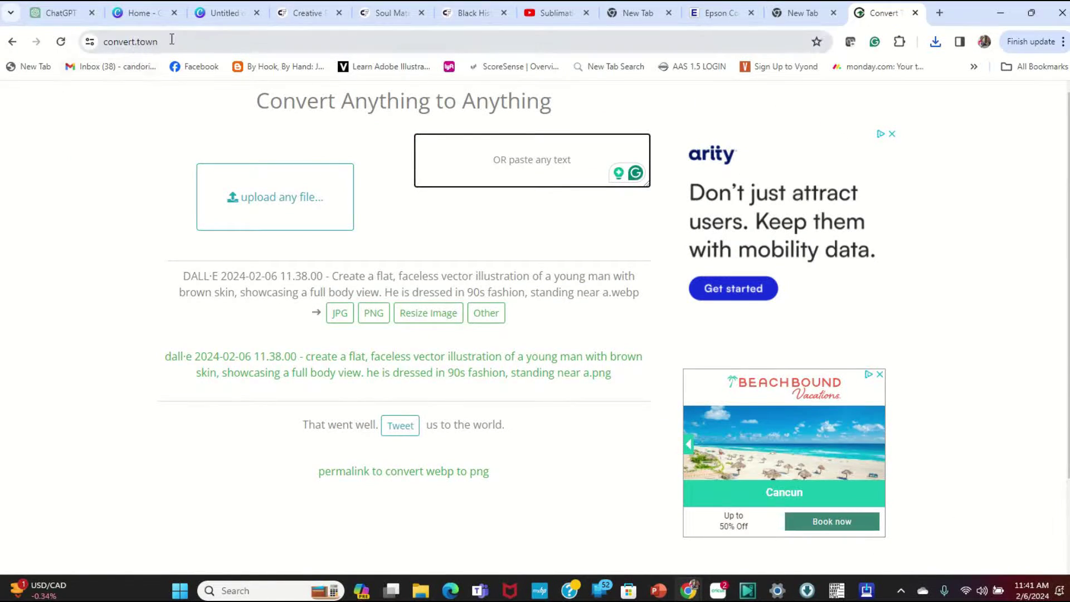
Step: Upload the two-men .webp to convert.town, convert it to a 1,631 KB PNG, and open it
left_click(229, 223)
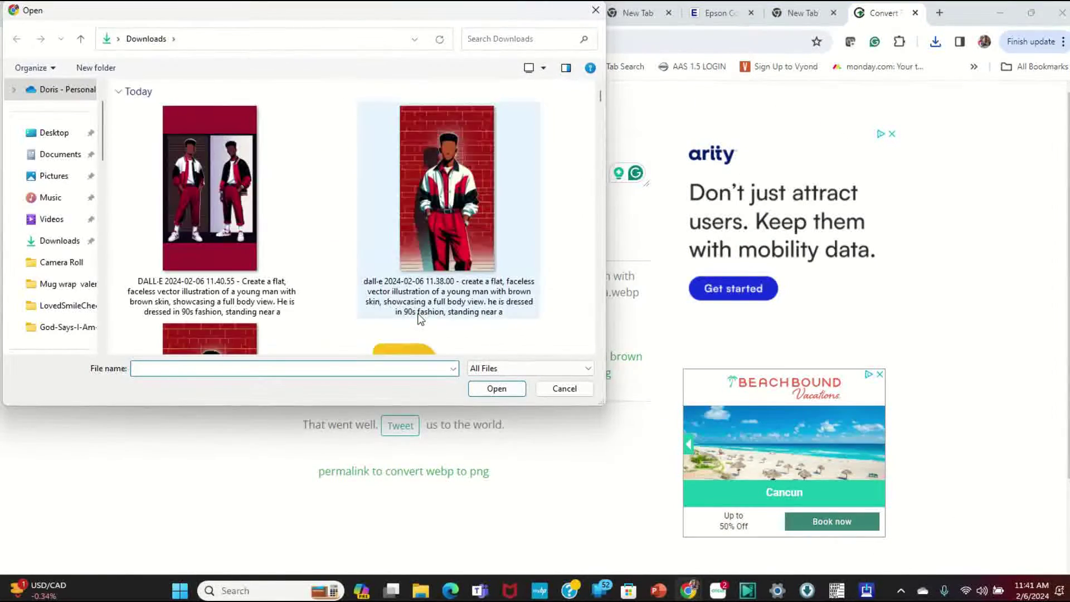
left_click(497, 388)
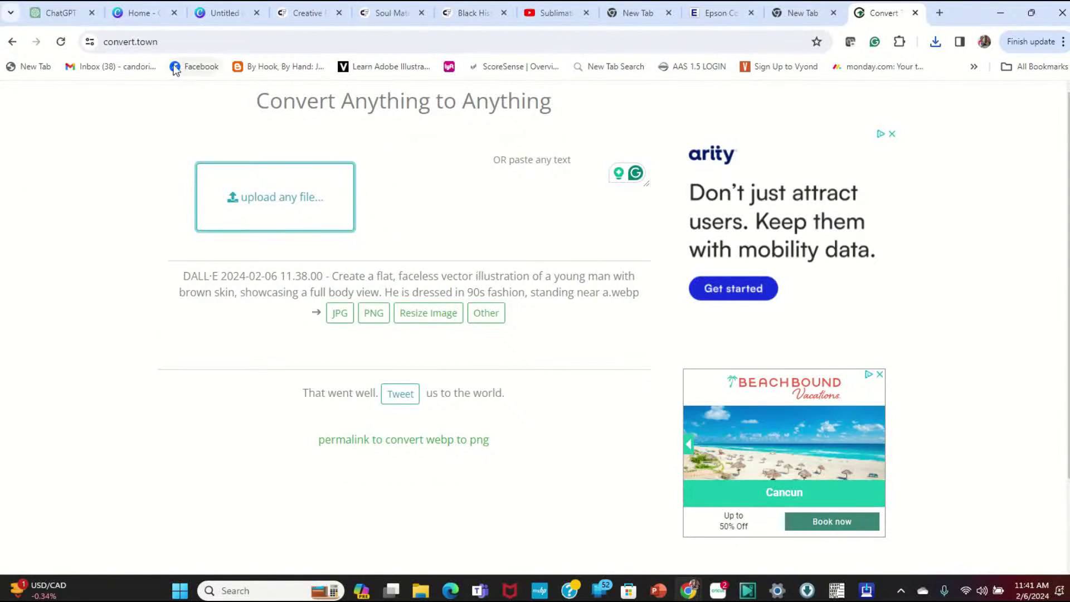
left_click(374, 313)
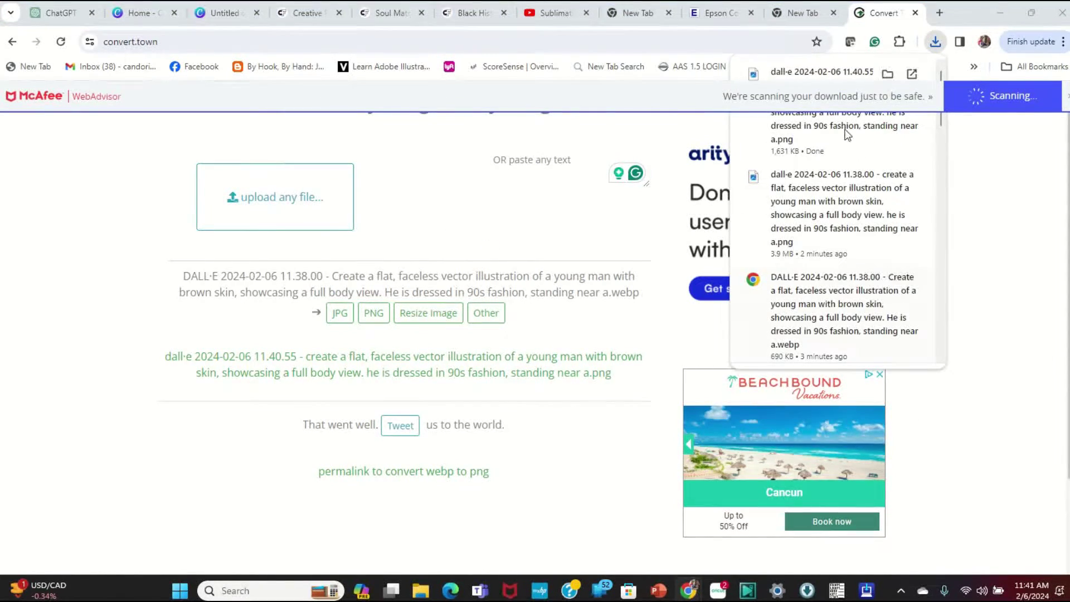
left_click(846, 133)
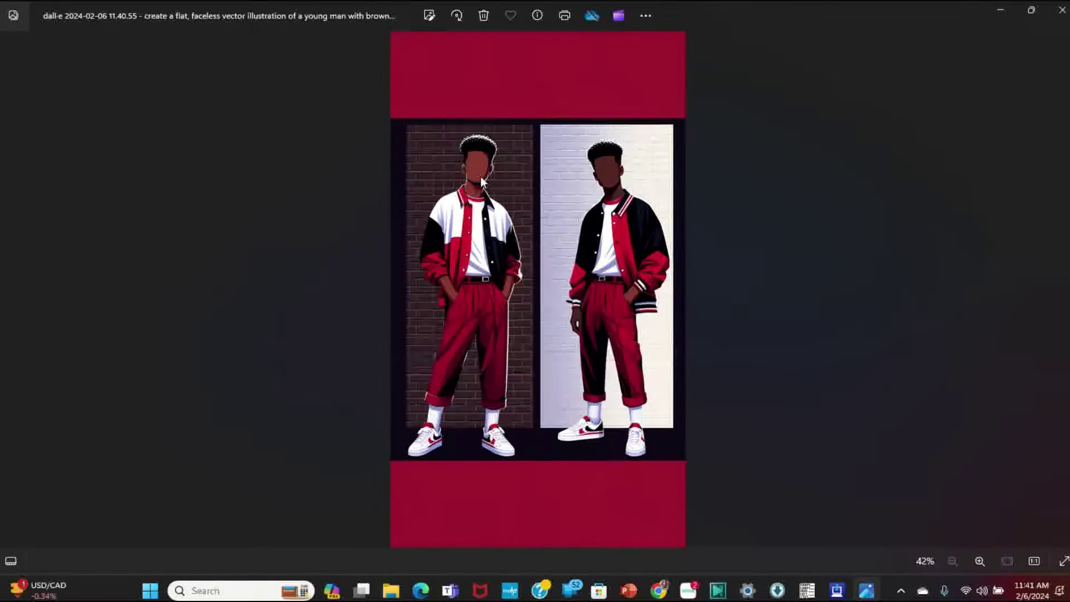
Step: Check the second PNG's File Info in Photos (1024 x 1792, 1.6 MB), then close Photos
right_click(486, 144)
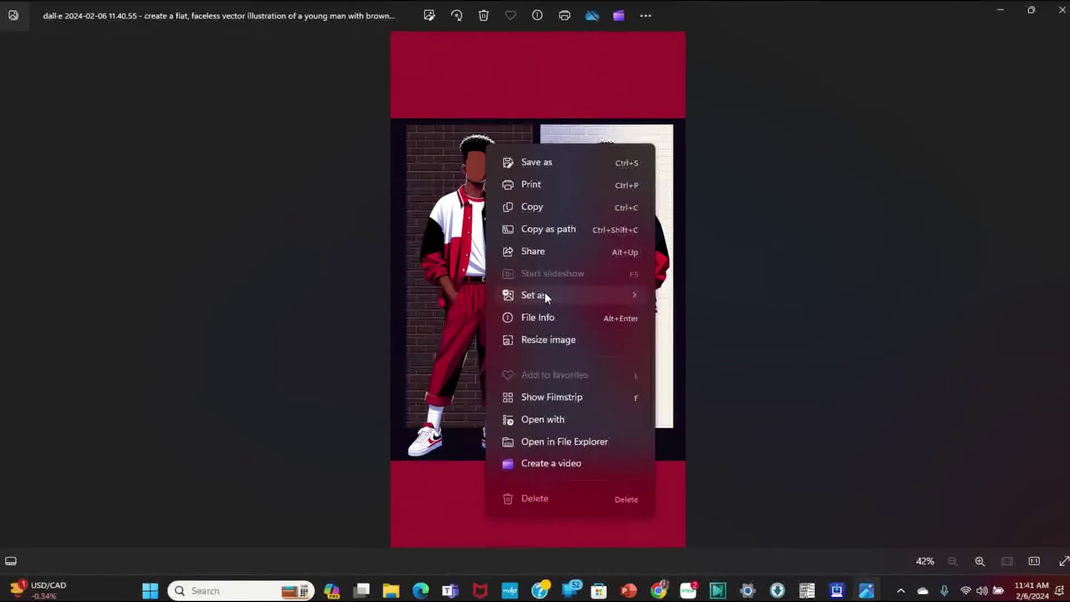
left_click(557, 319)
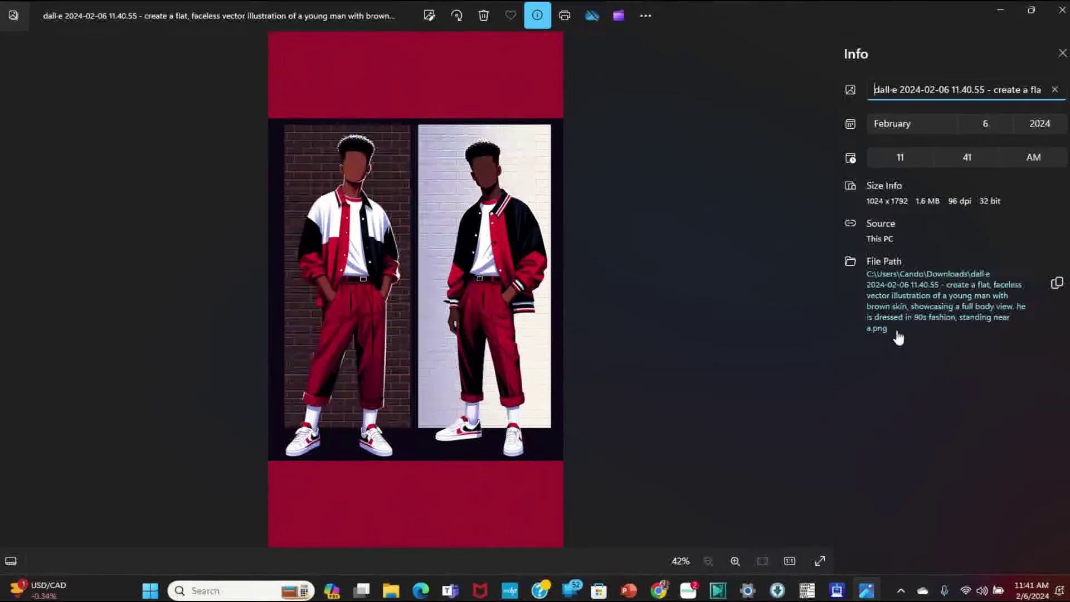
left_click(1062, 10)
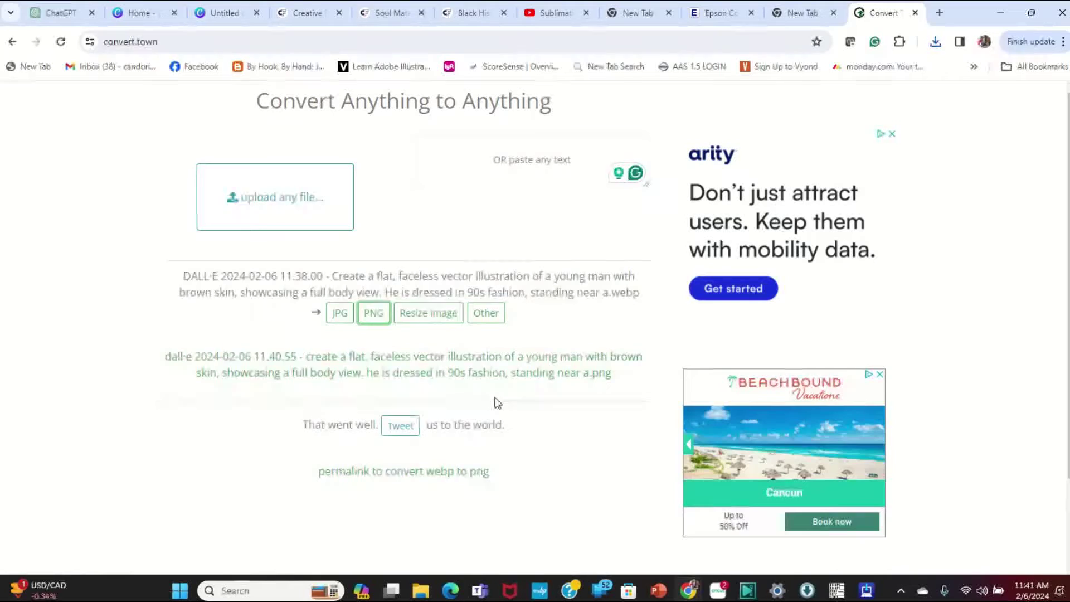
Step: Switch back to the ChatGPT DALL-E conversation to check the original image
left_click(58, 12)
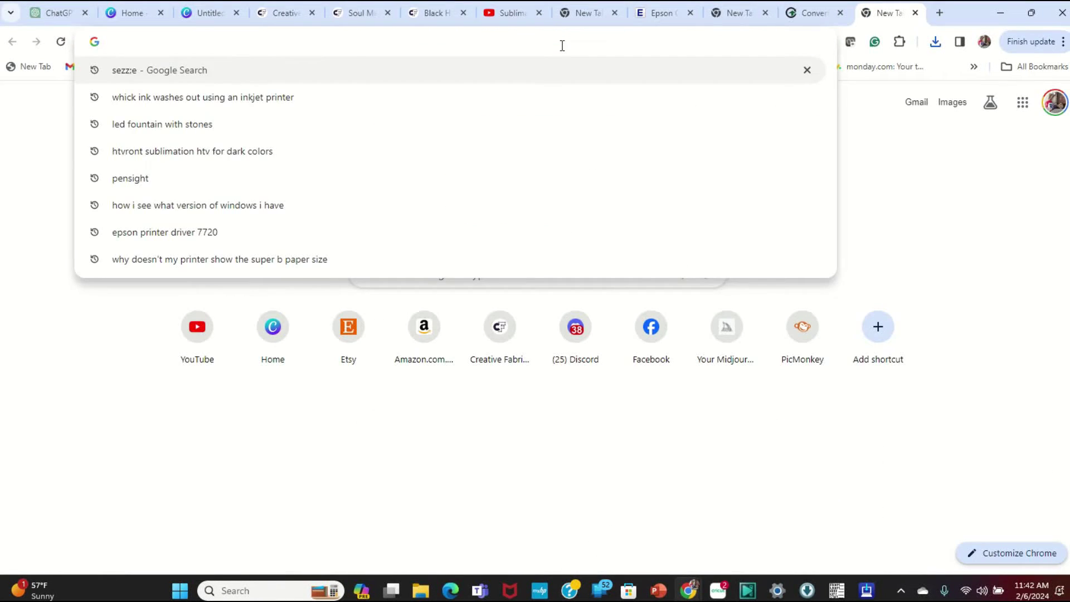
Step: Open the newest Valentine's video in YouTube Studio and select the Link Tree URL in its description
left_click(191, 362)
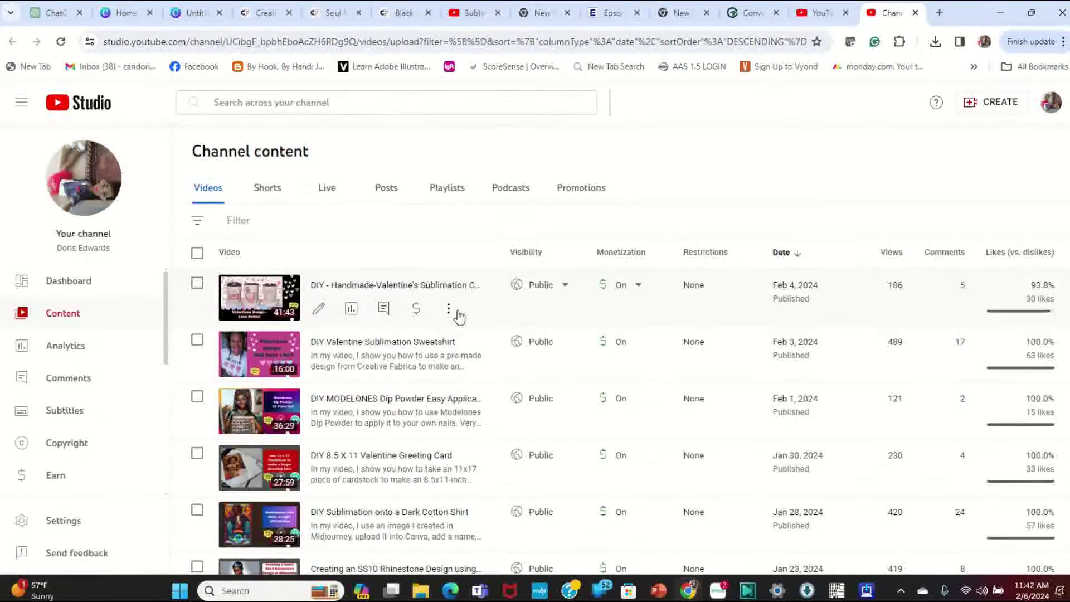
left_click(454, 285)
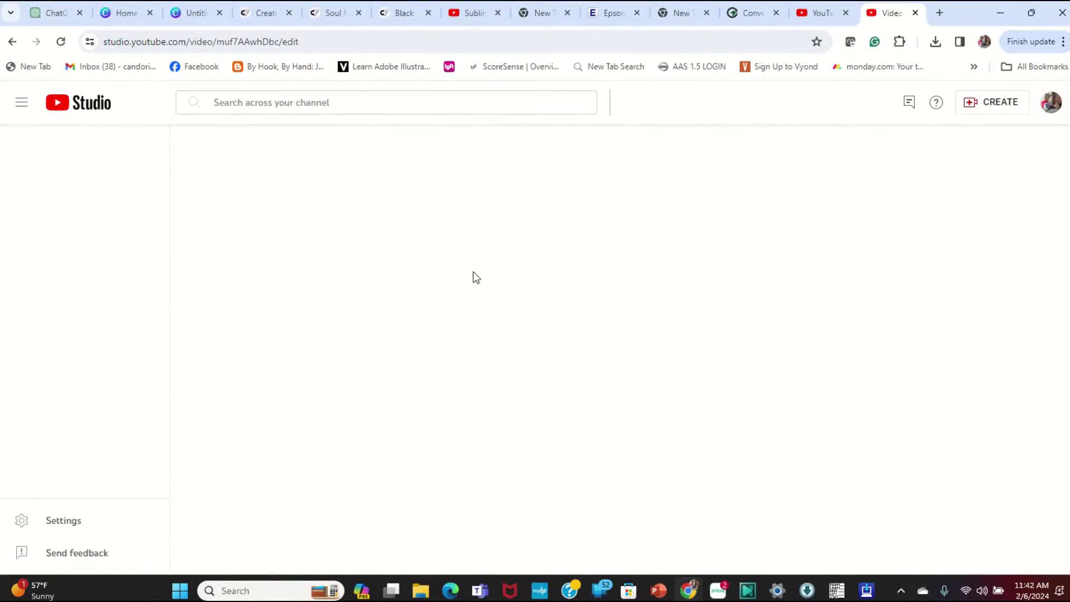
scroll(336, 374, "down", 2)
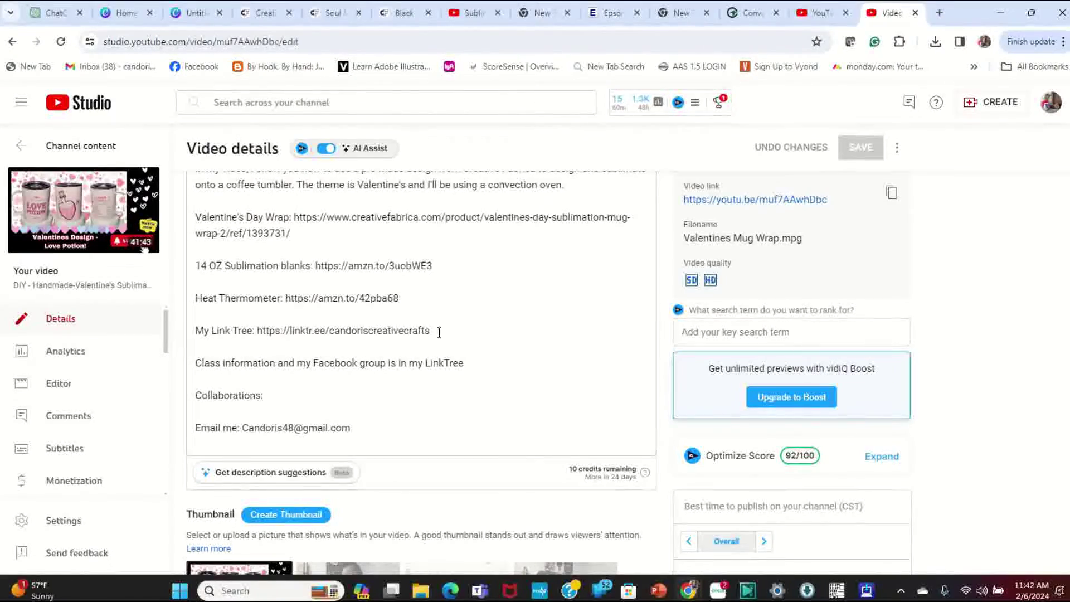
left_click_drag(430, 331, 310, 331)
left_click(405, 296)
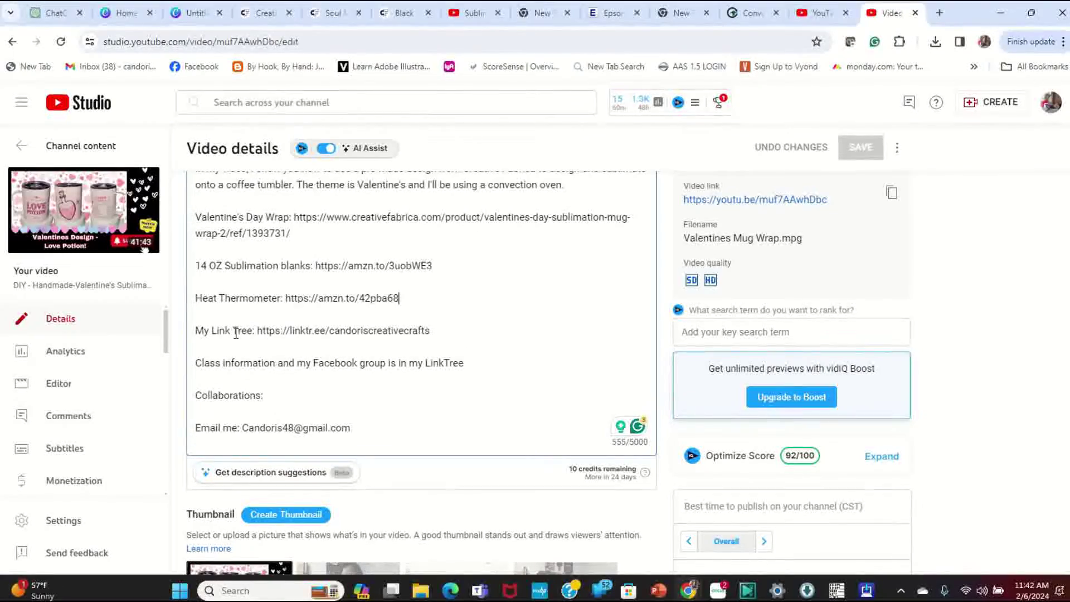
left_click_drag(258, 332, 489, 335)
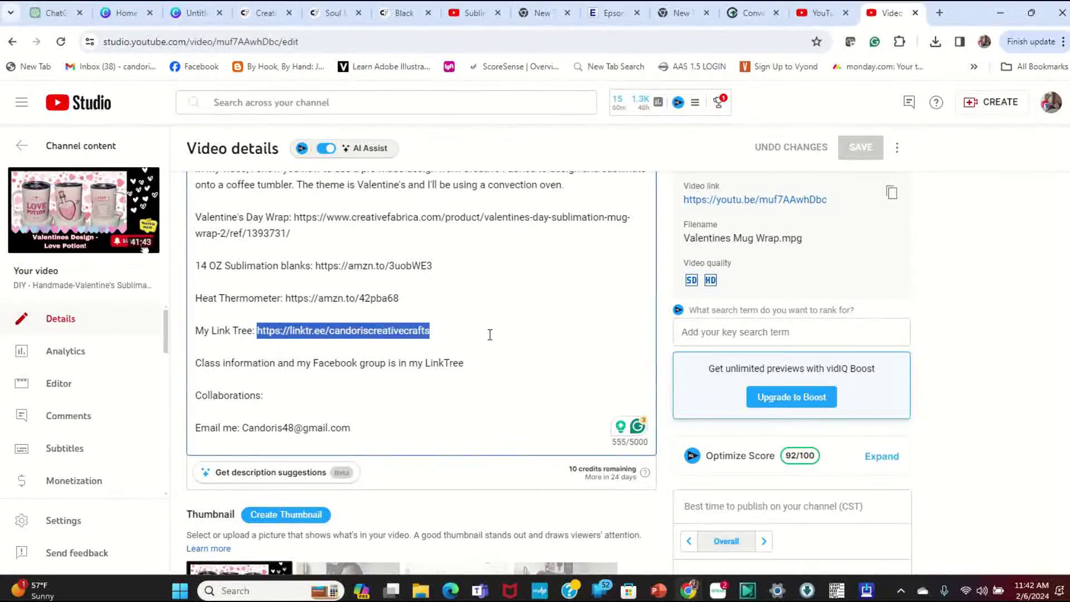
Step: Copy the Link Tree address and start a new browser tab
right_click(394, 329)
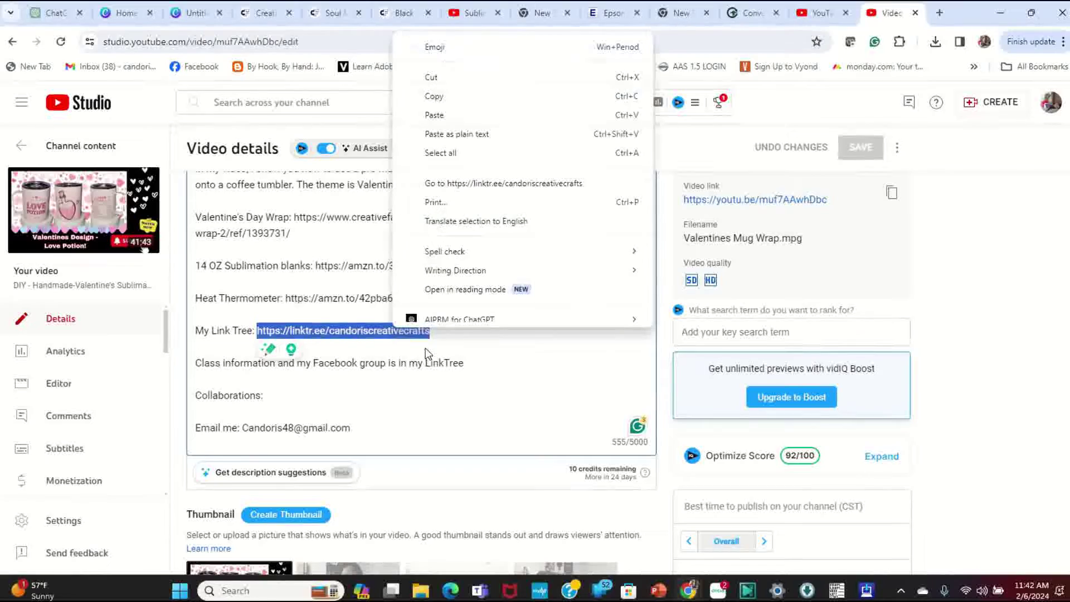
left_click(473, 106)
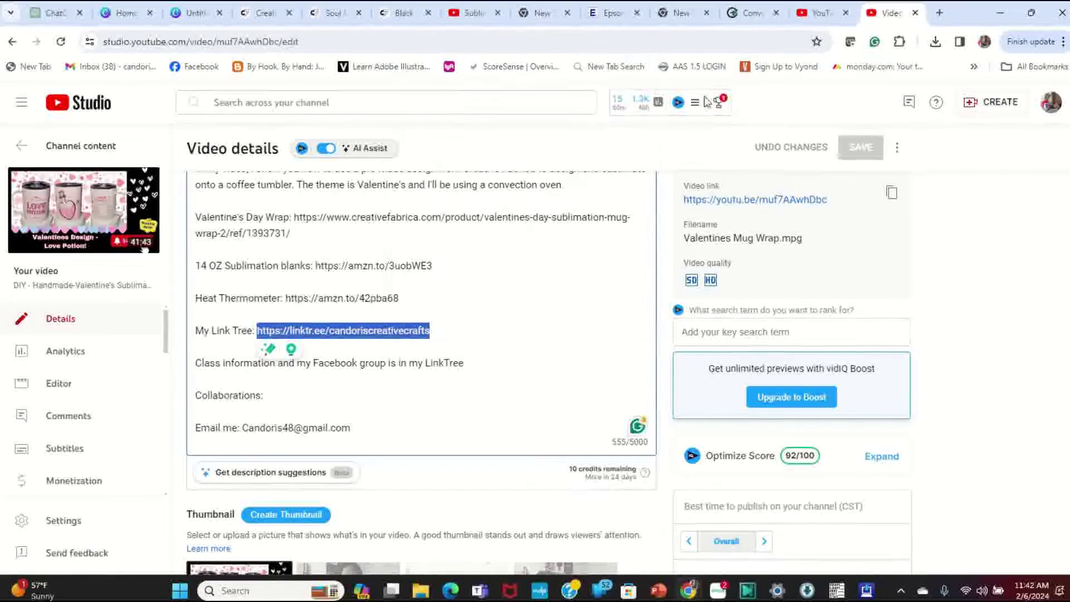
left_click(940, 12)
left_click(295, 40)
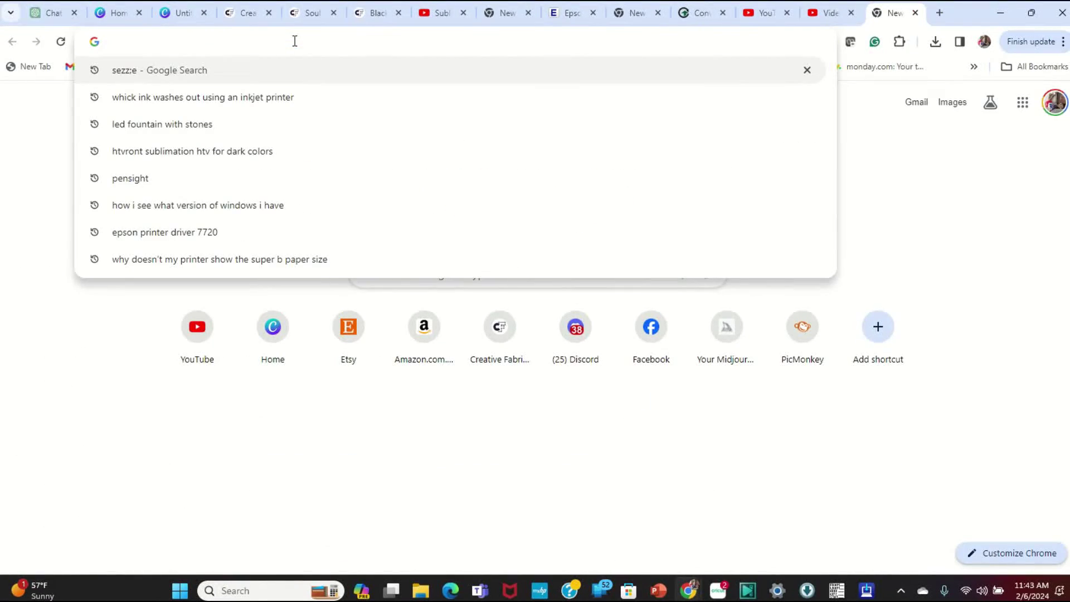
Step: Load the pasted Link Tree address to reach the Cricut and Creative Crafters Facebook group and skim its recent posts
key("ctrl+v")
key("Return")
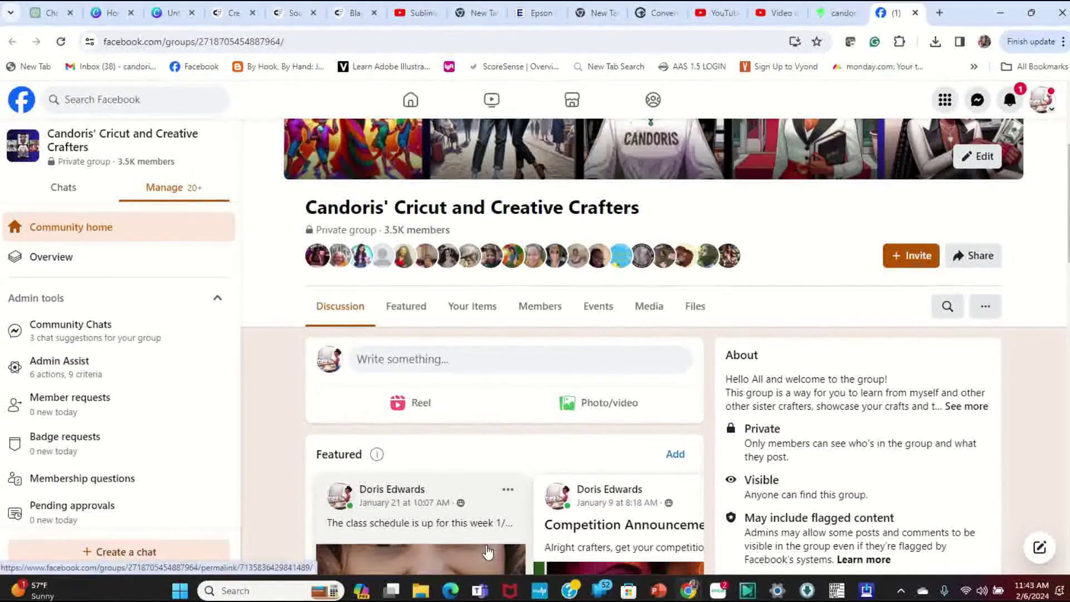
scroll(492, 322, "down", 10)
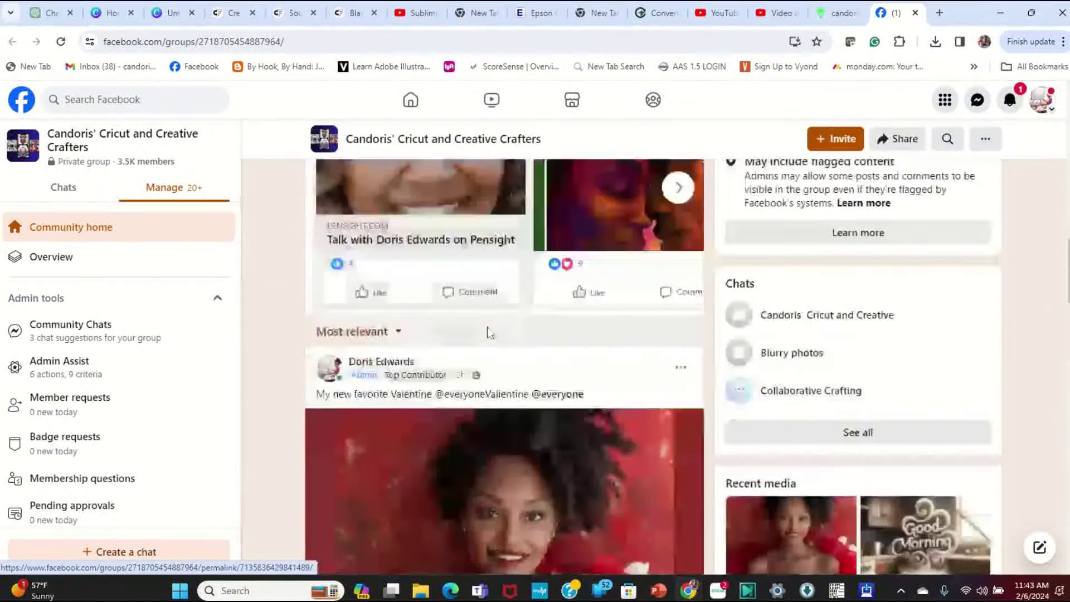
scroll(486, 338, "down", 15)
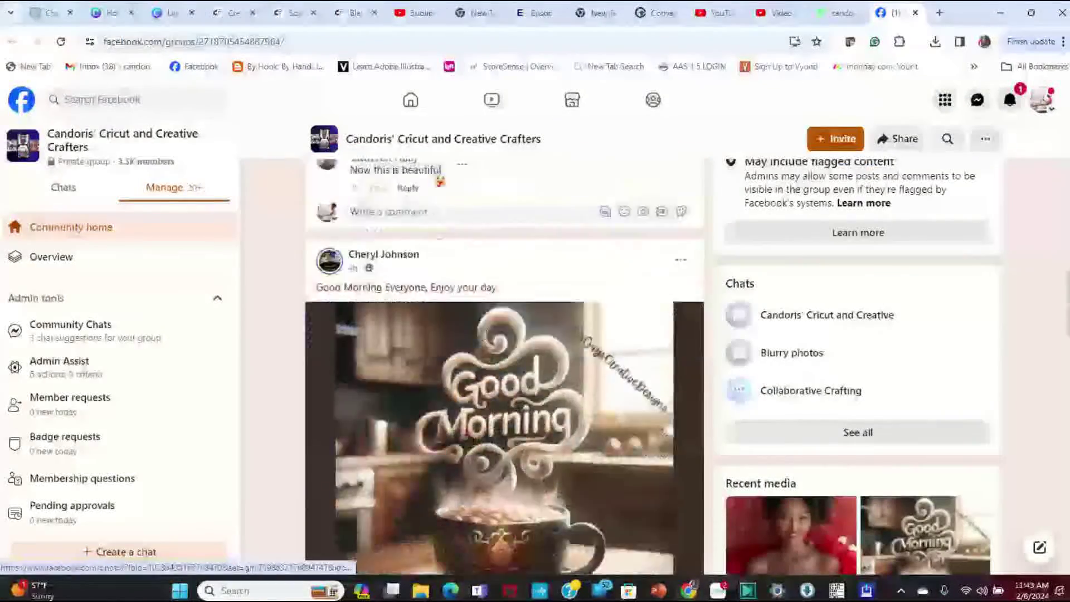
scroll(486, 338, "down", 5)
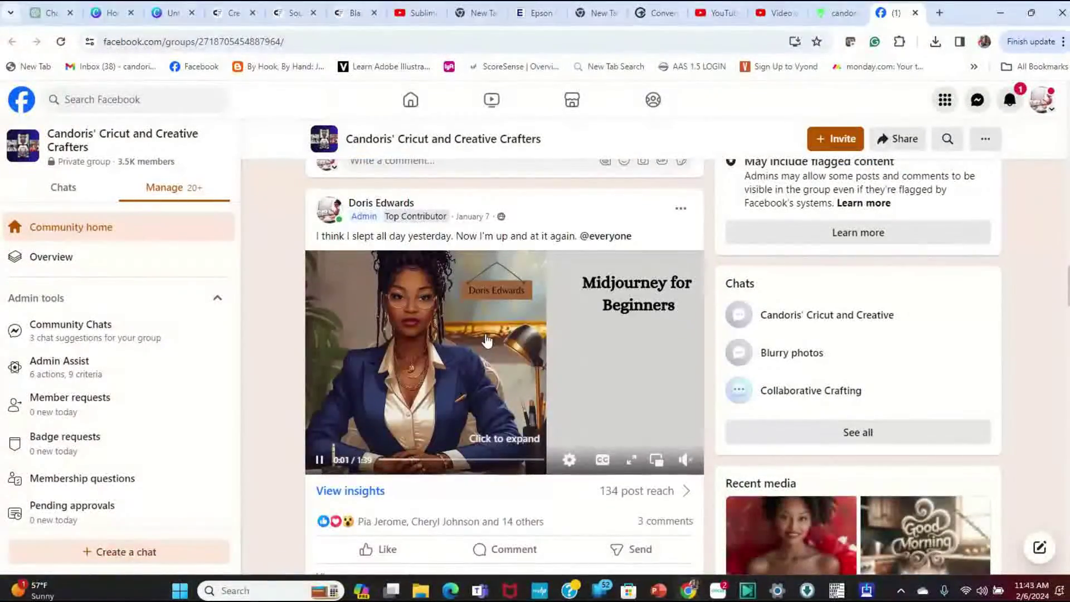
scroll(487, 341, "up", 15)
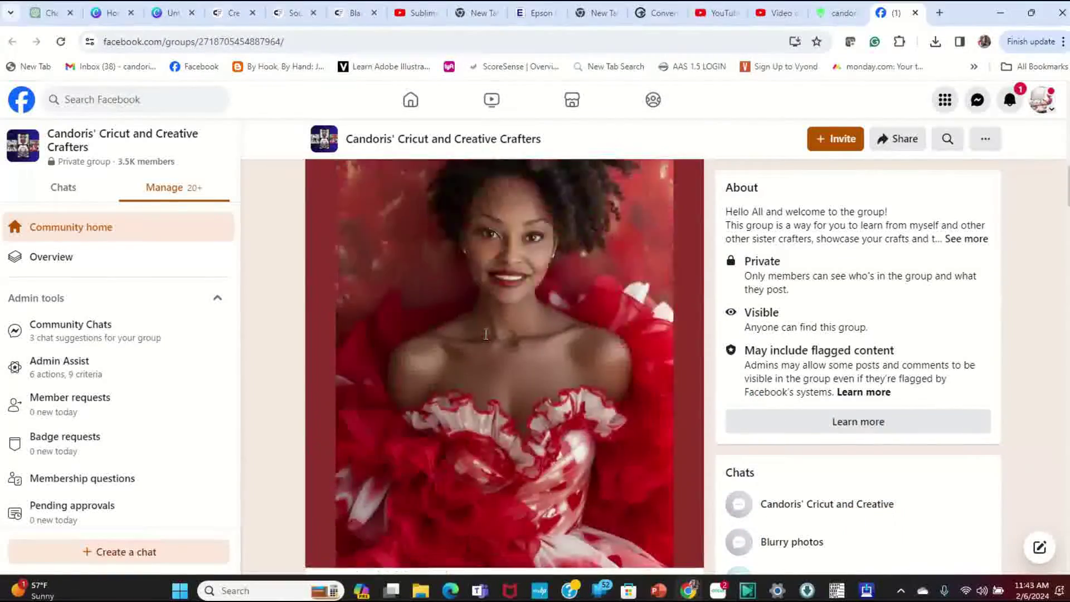
scroll(486, 334, "up", 5)
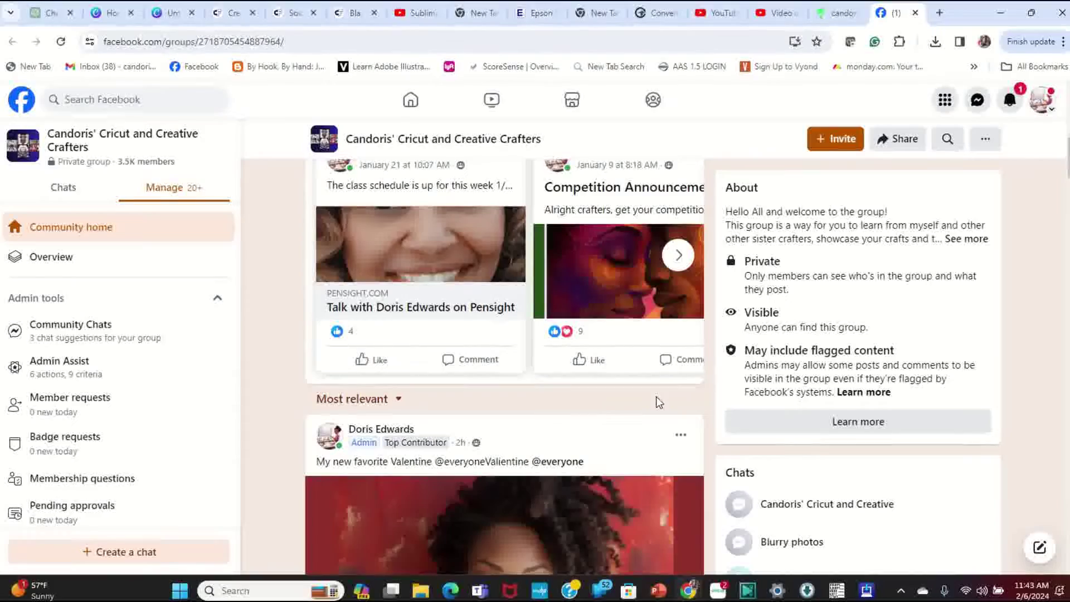
scroll(483, 486, "up", 10)
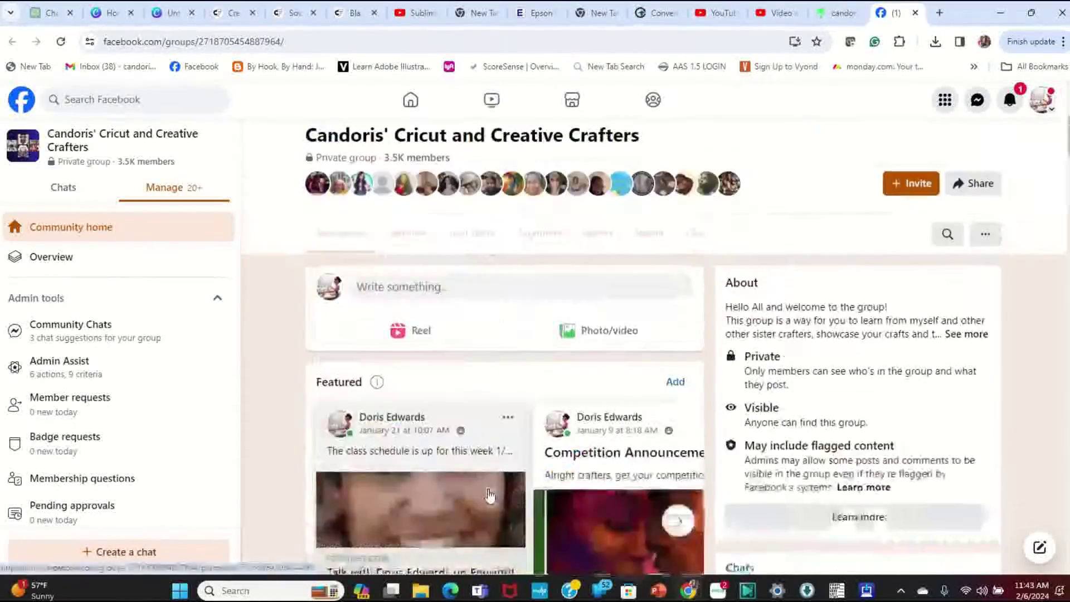
Step: Open your own YouTube channel, pause its featured video, and view its playlists like Canva and Midjourney
left_click(722, 13)
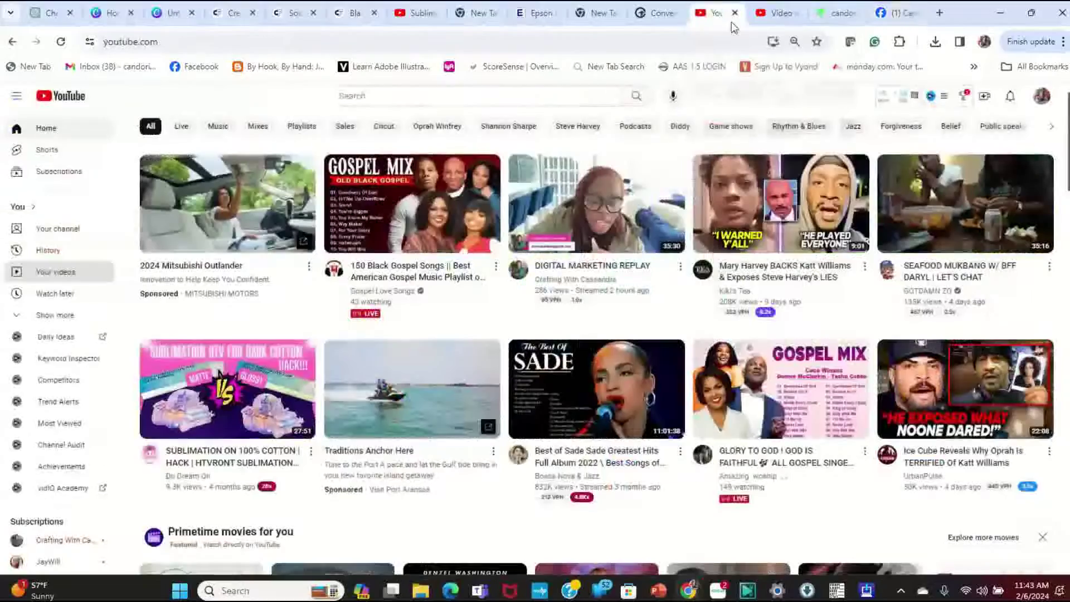
left_click(75, 277)
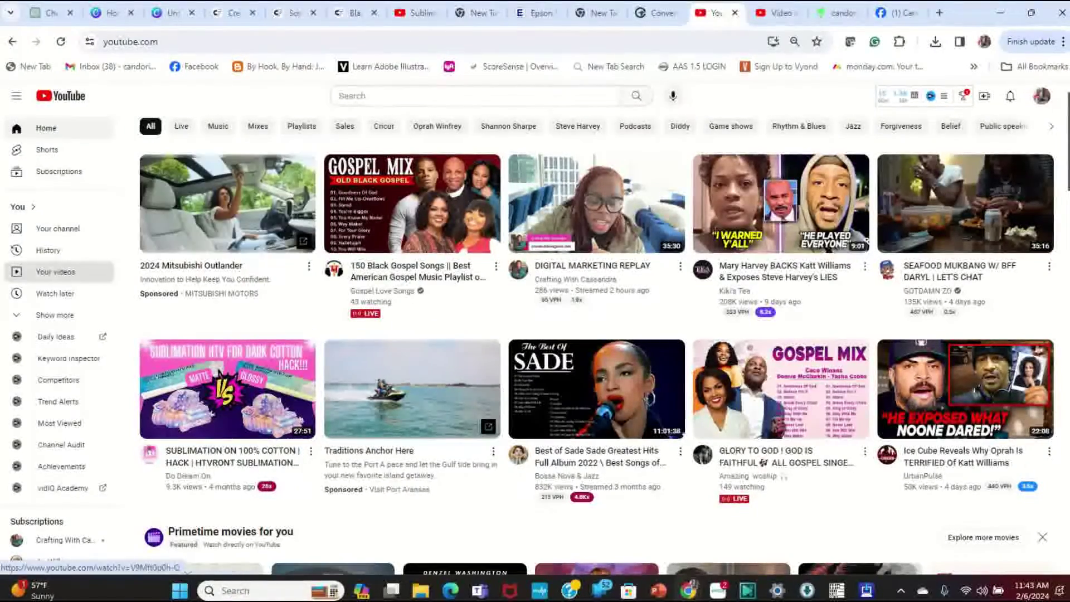
left_click(1042, 96)
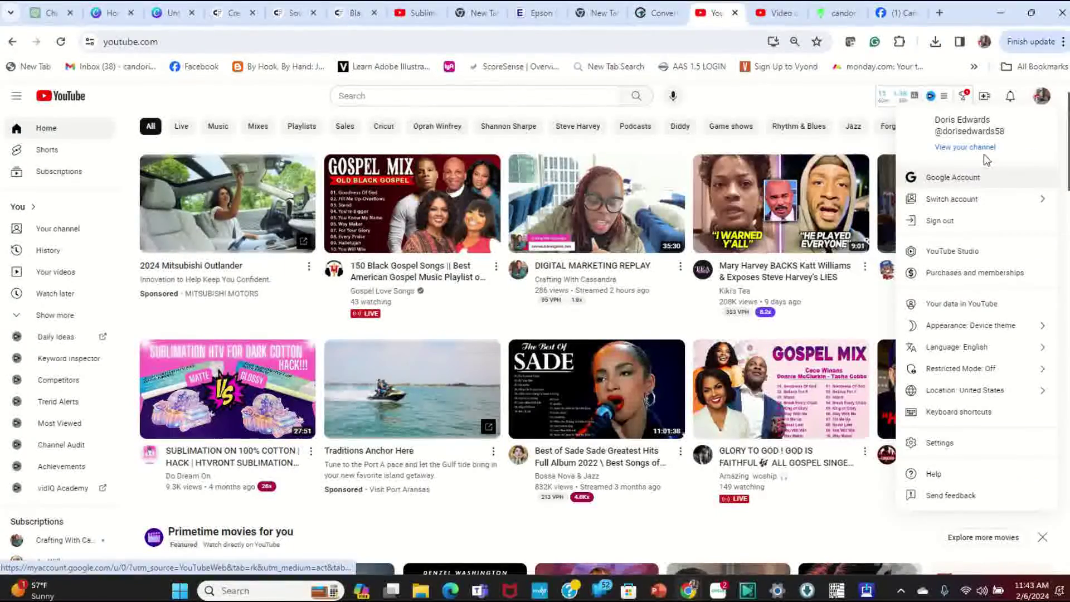
left_click(976, 148)
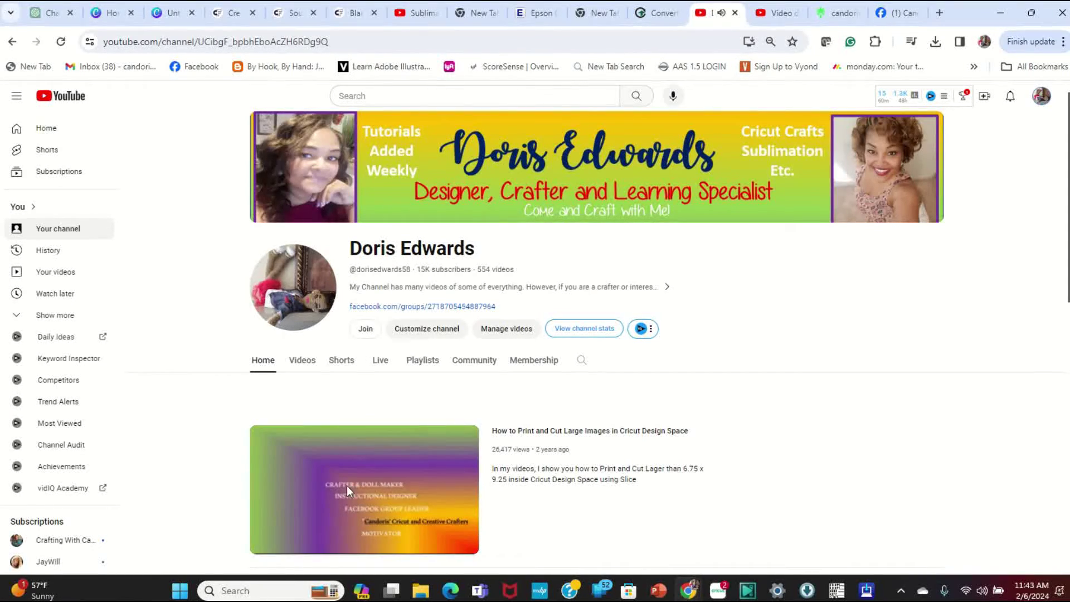
left_click(266, 545)
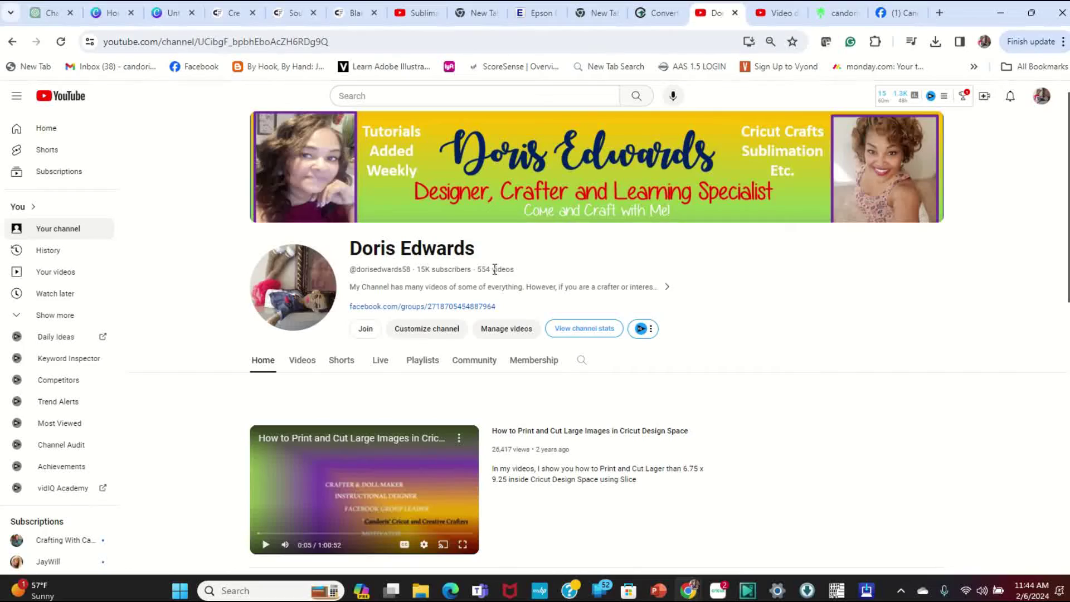
left_click(423, 361)
scroll(536, 379, "down", 5)
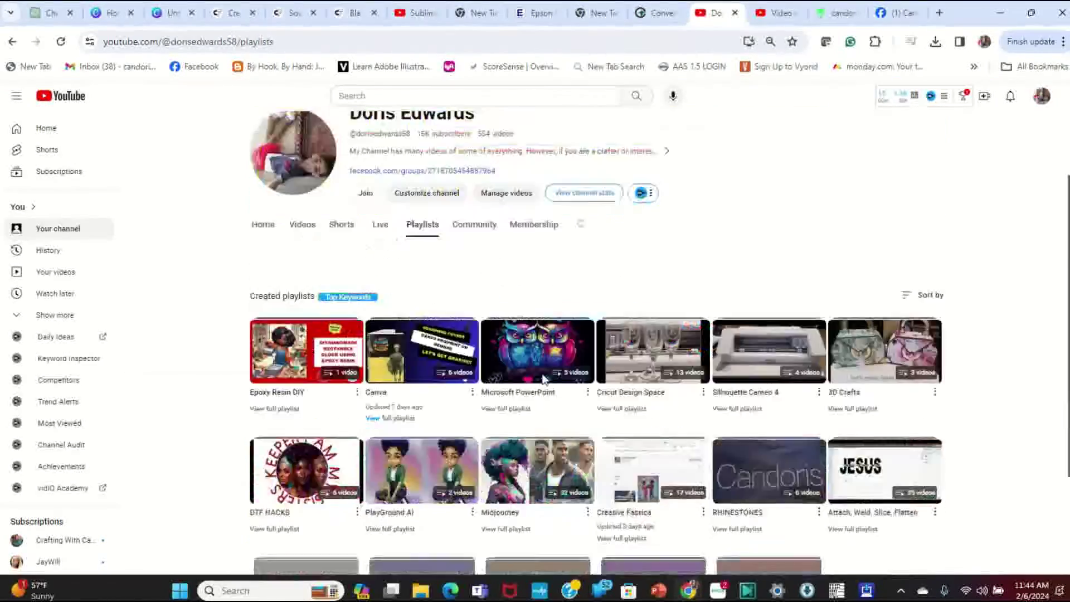